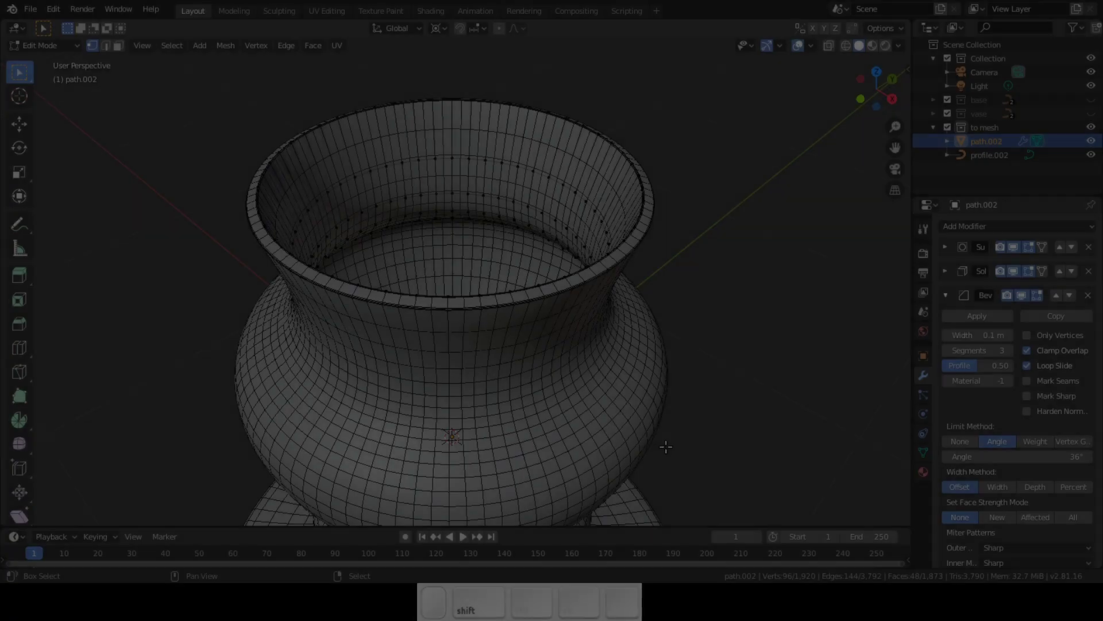
- Orbit and zoom around the finished vase, looking into its opening, and leave Edit Mode to view the whole object
middle_click_drag(666, 447, 689, 330, "shift")
scroll(668, 330, "up", 3)
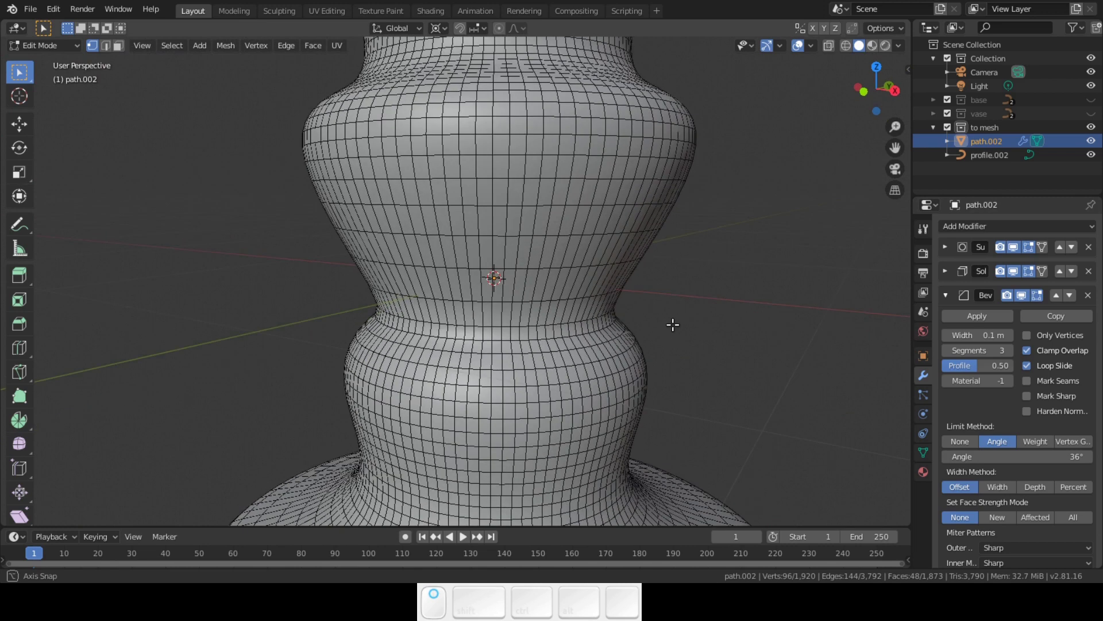
scroll(673, 325, "down", 4)
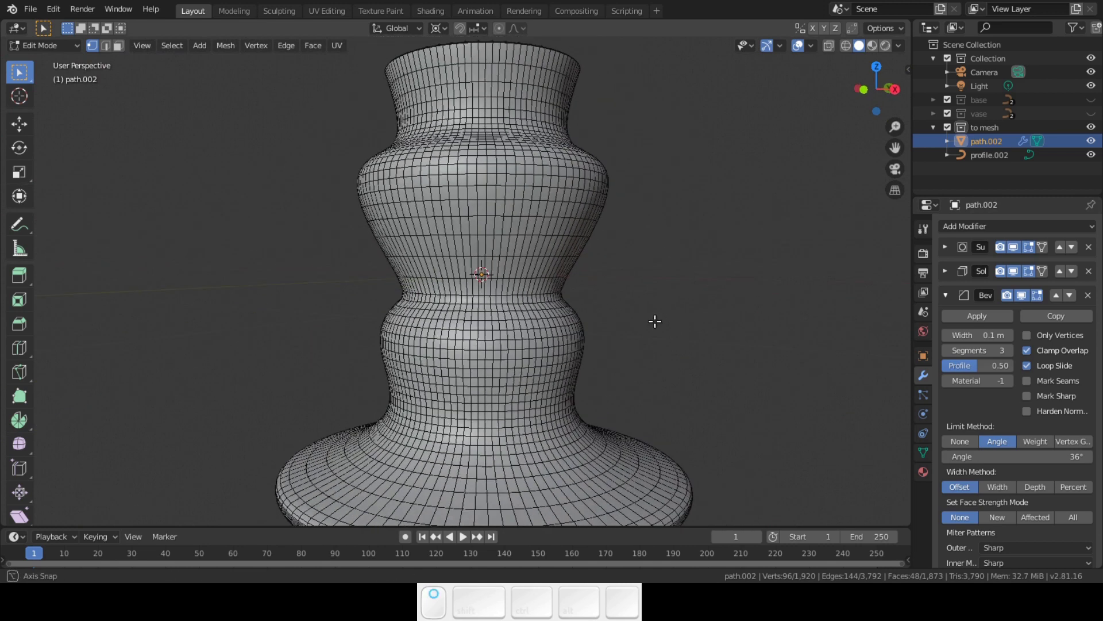
middle_click_drag(655, 321, 628, 329)
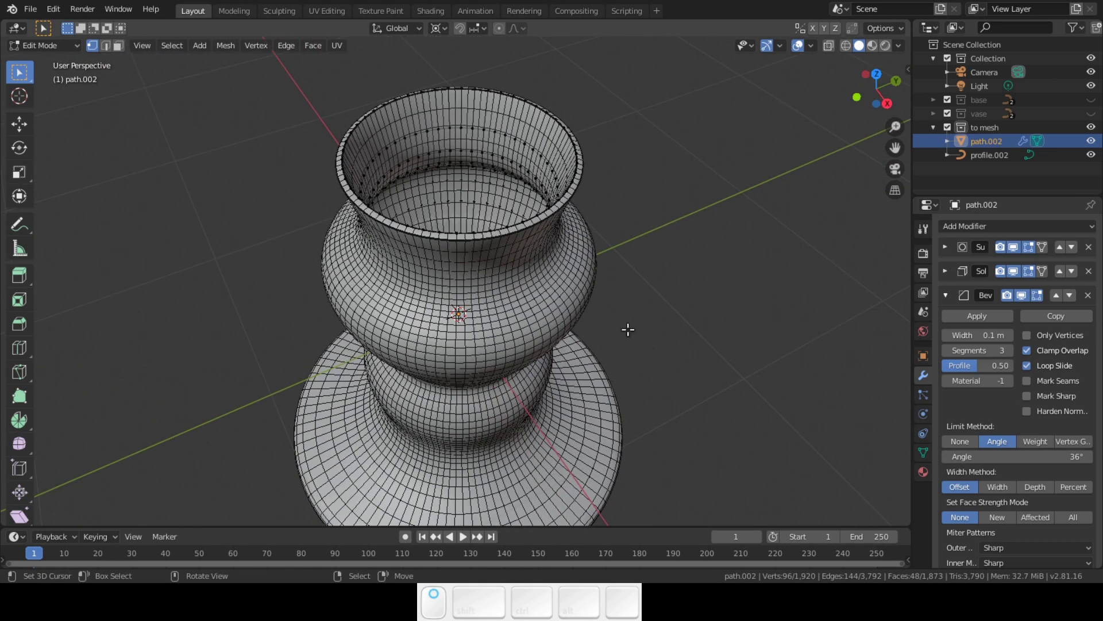
scroll(615, 299, "up", 4)
scroll(612, 290, "down", 4)
key("Tab")
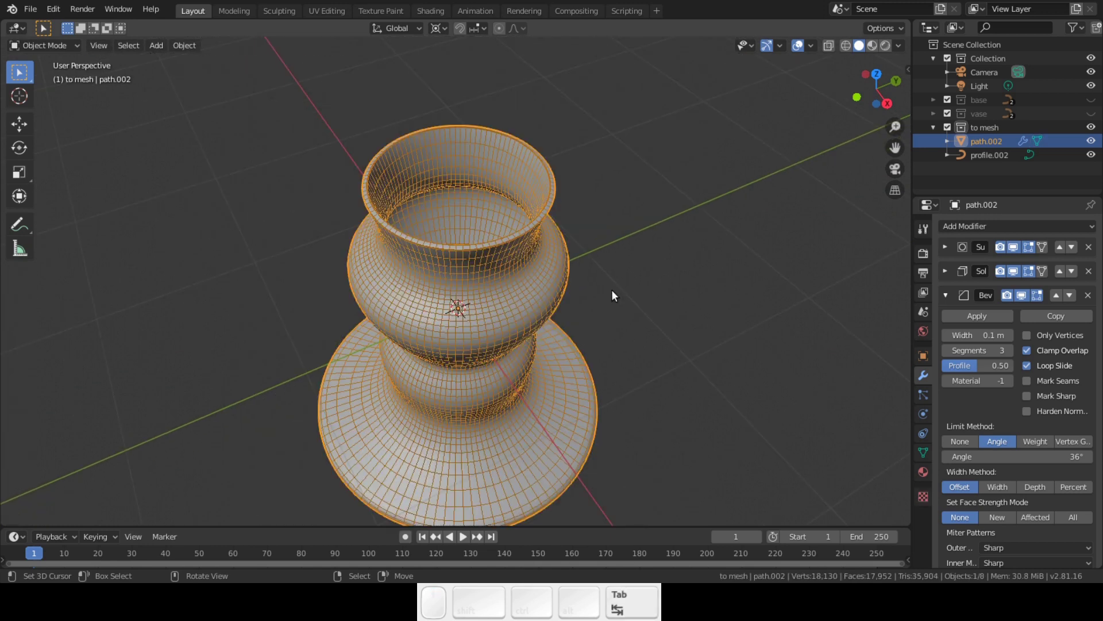
middle_click_drag(664, 376, 689, 212)
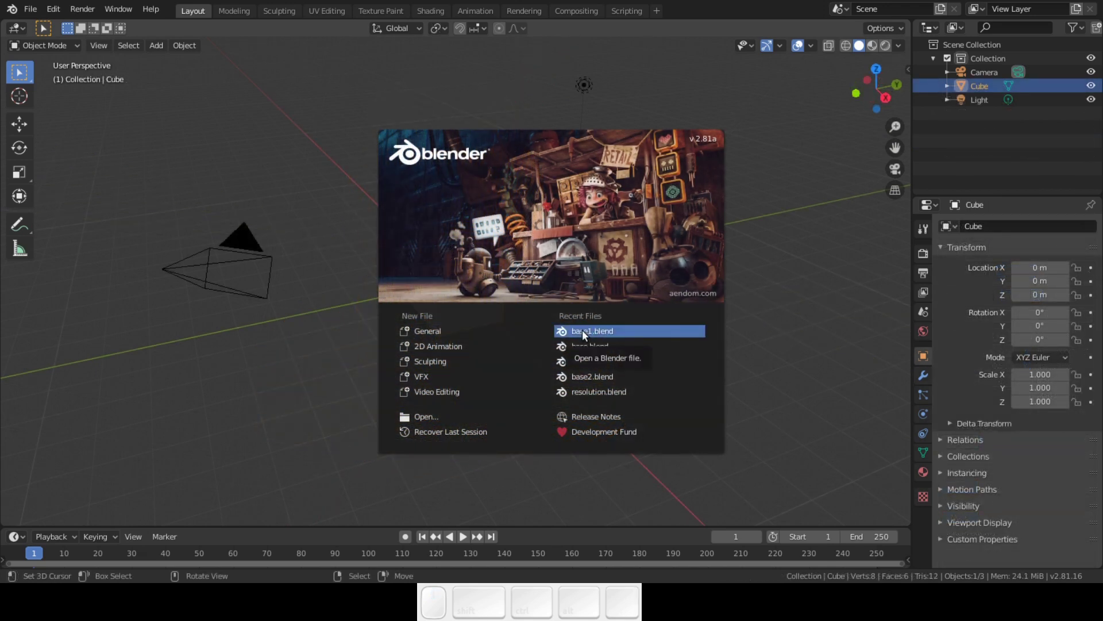
- Open base1.blend from the recent files and zoom in on the curves
left_click(582, 332)
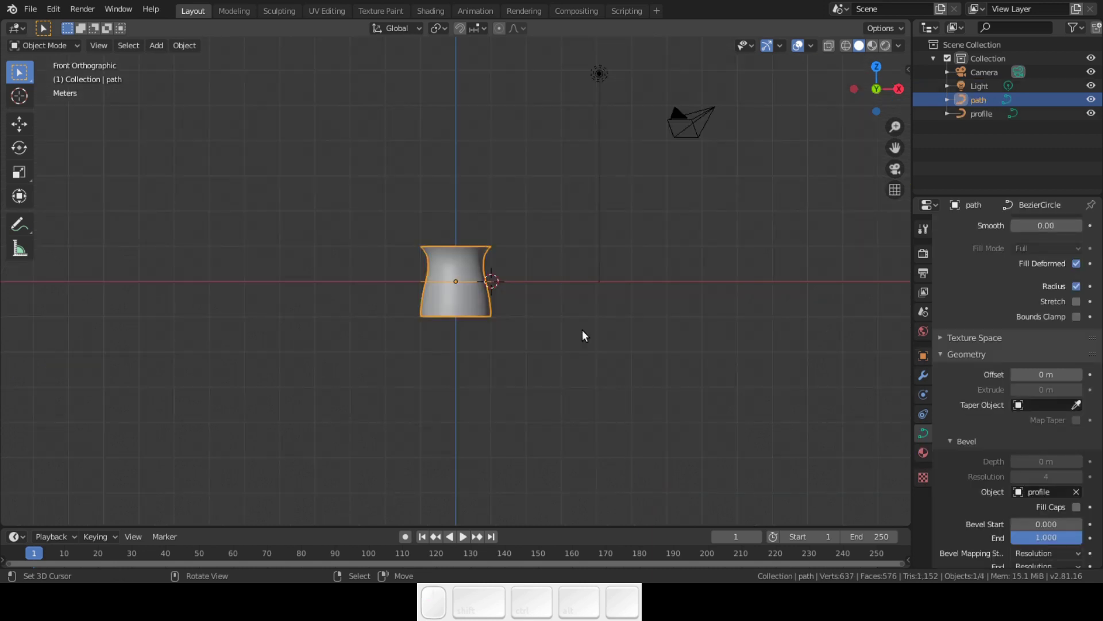
scroll(480, 336, "up", 5)
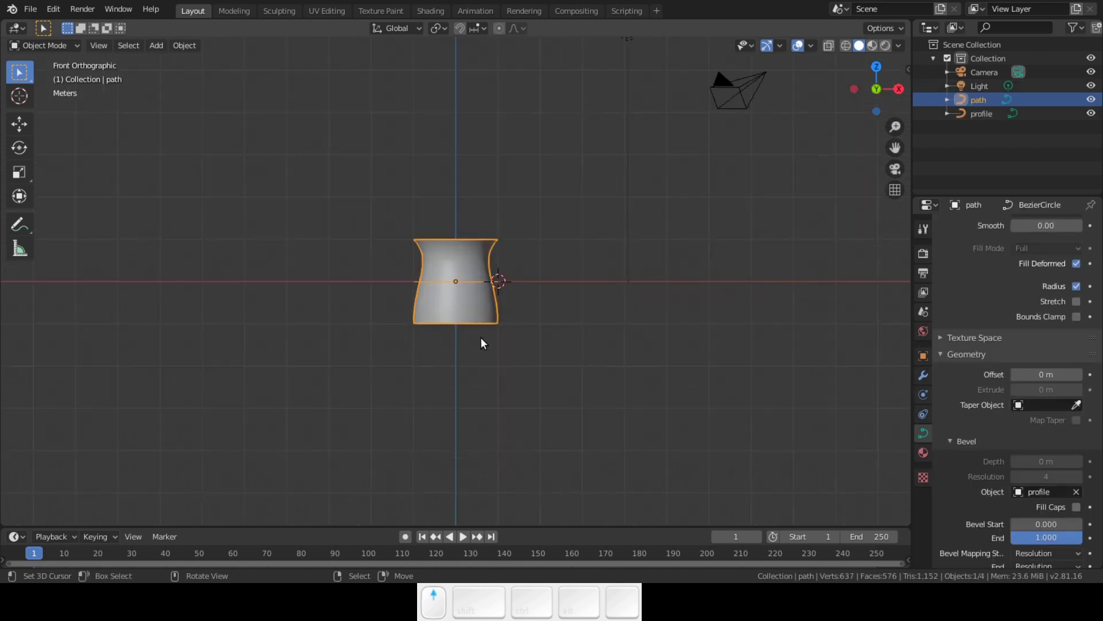
scroll(515, 346, "up", 4)
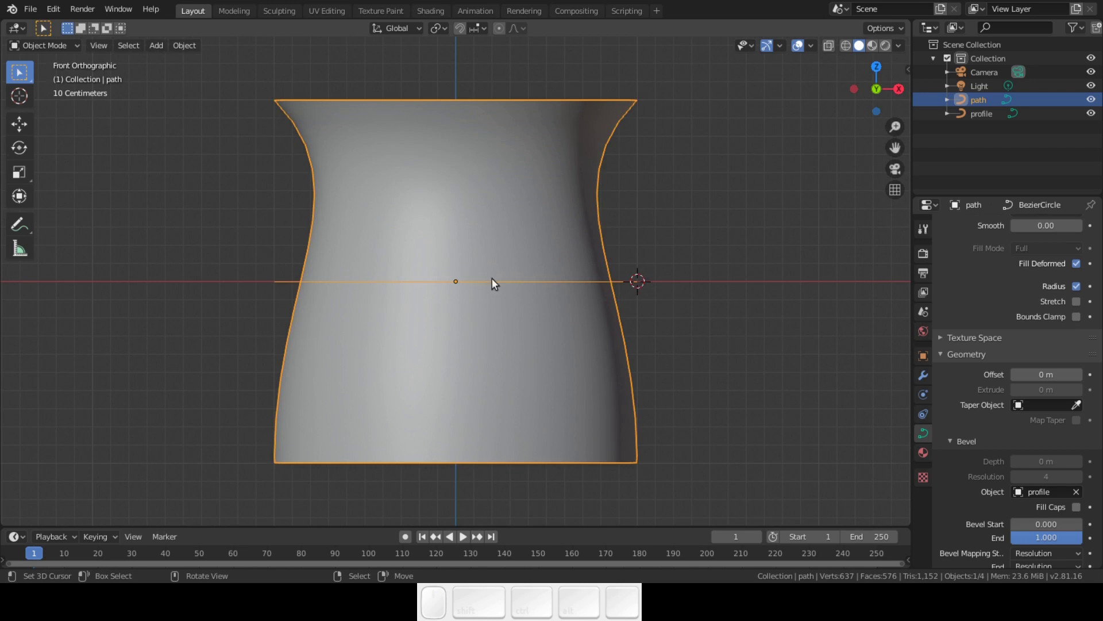
- Snap the 3D cursor to the world origin and set the pivot point to 3D Cursor
key("shift+s")
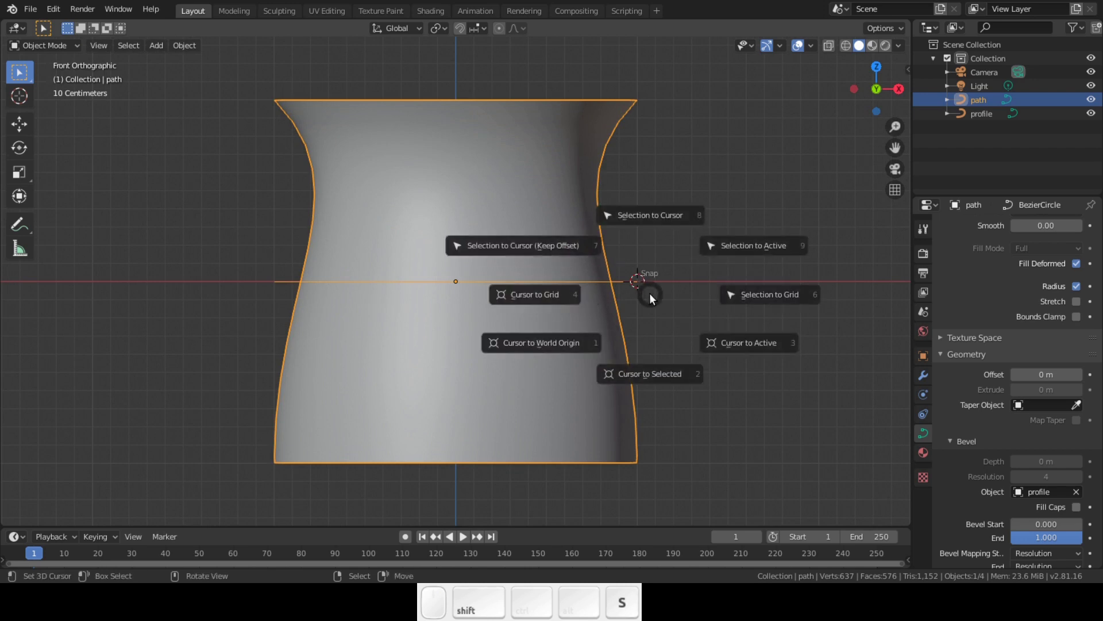
left_click(552, 345)
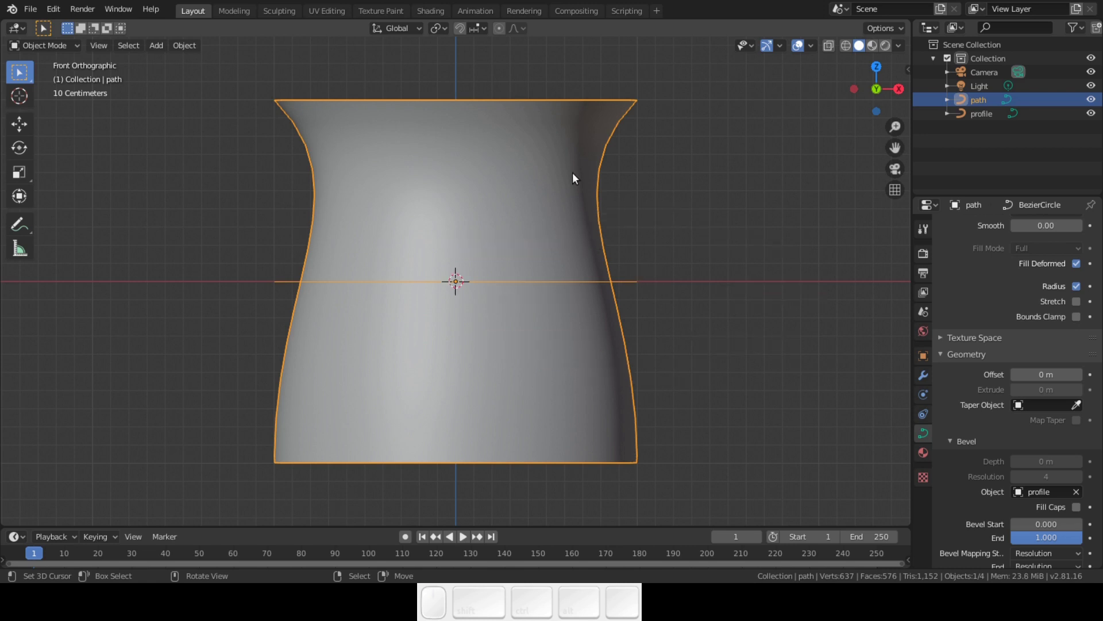
left_click(443, 29)
left_click(451, 60)
- Add a new collection to the scene and rename it 'base'
right_click(950, 46)
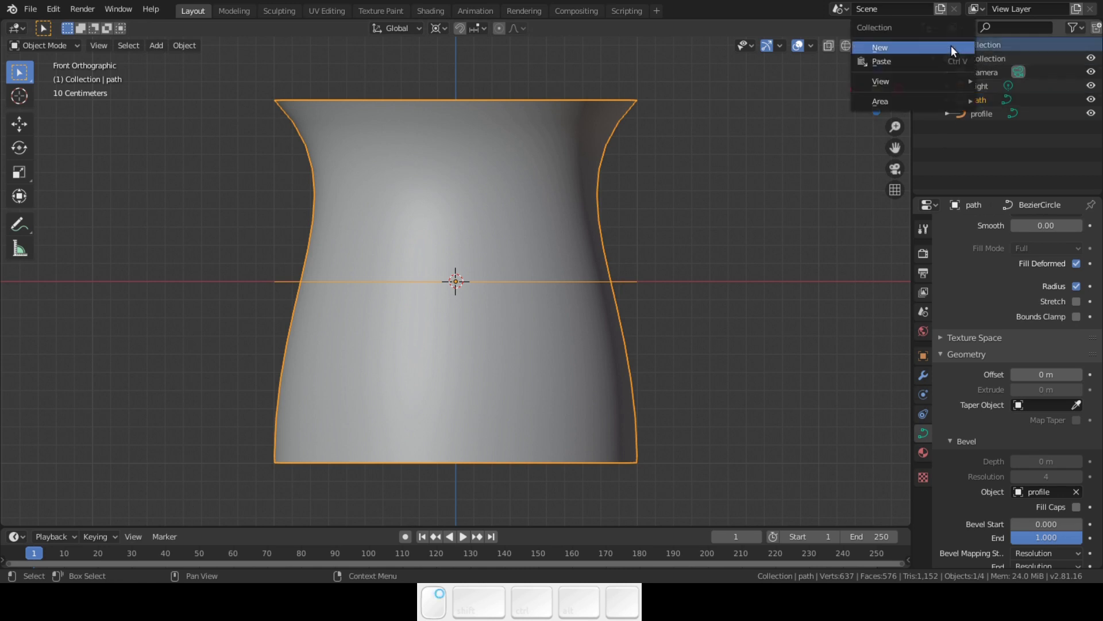
left_click(953, 48)
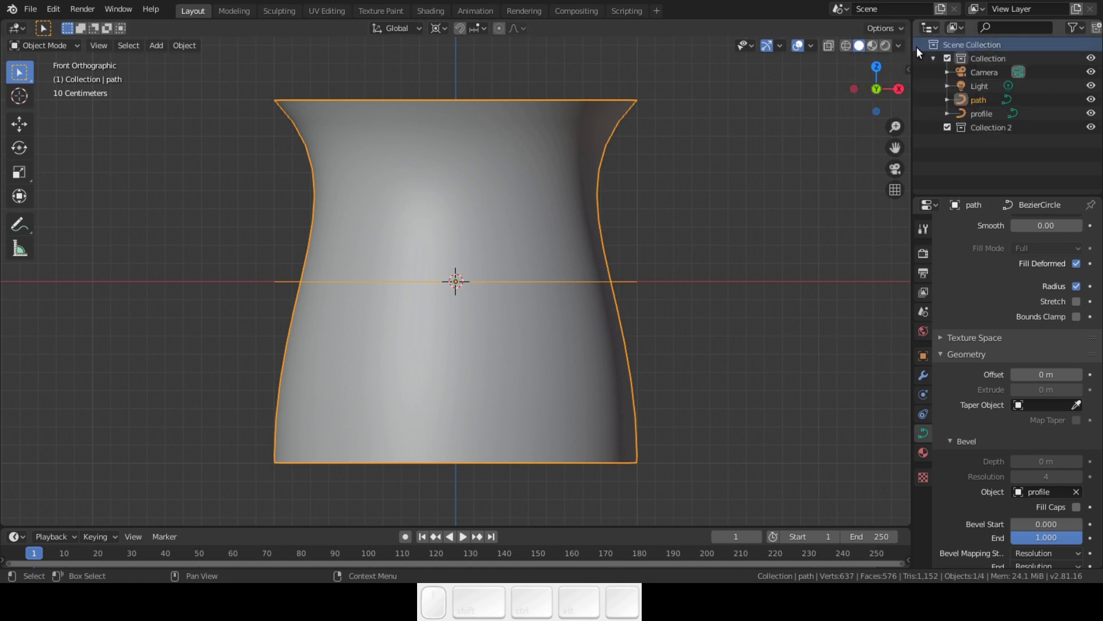
left_click(978, 128)
double_click(978, 128)
type("b")
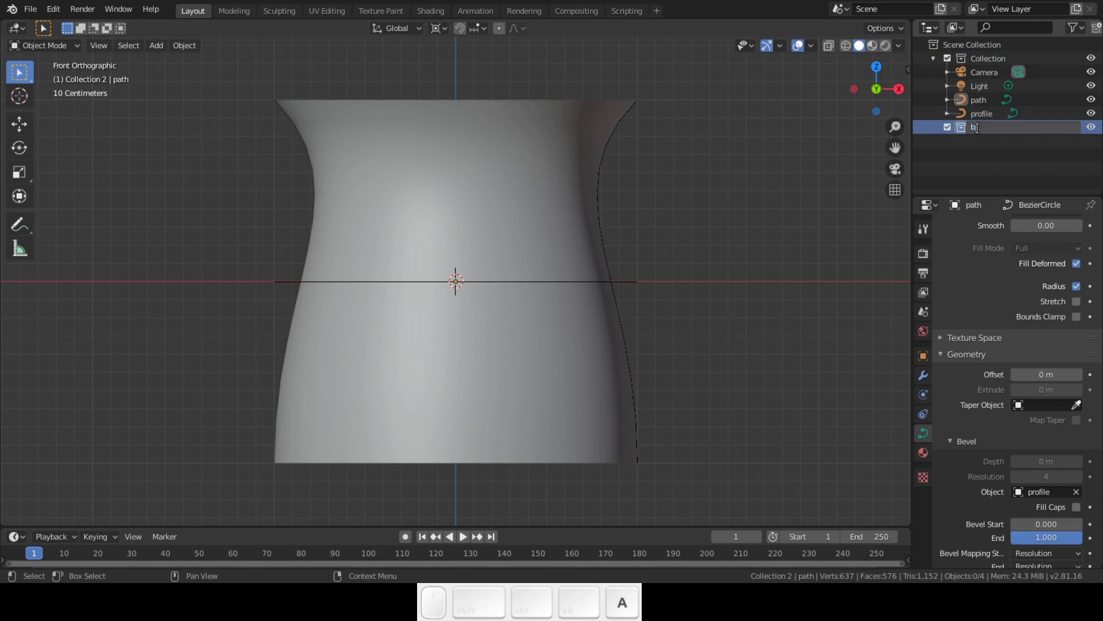
type("ase")
key("Return")
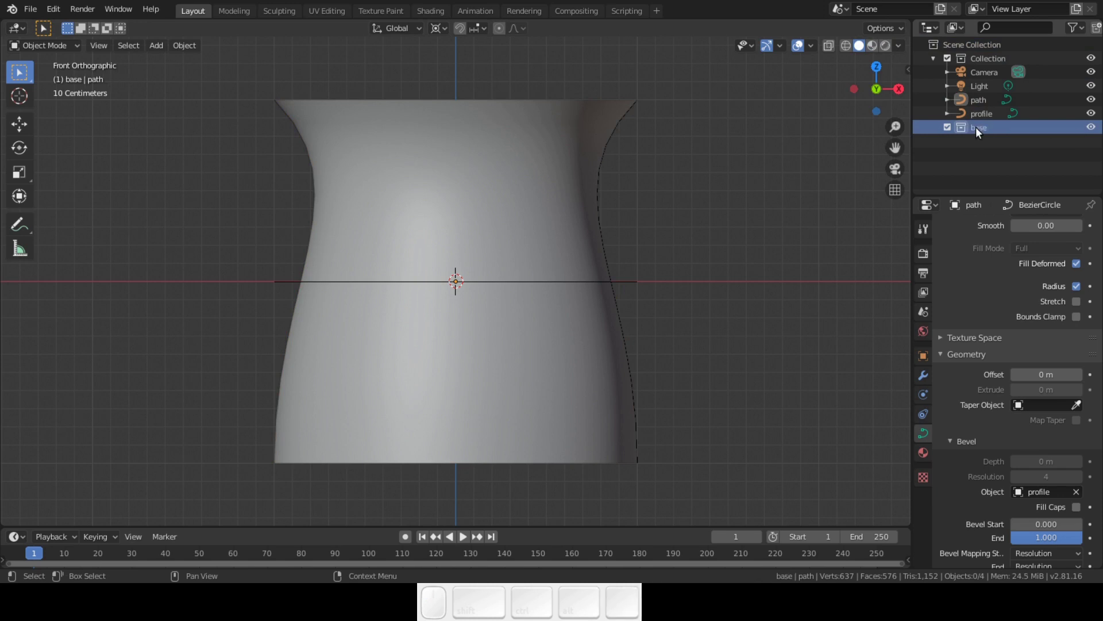
- Move the path and profile curves into the base collection
left_click(962, 103)
left_click(962, 114, "ctrl")
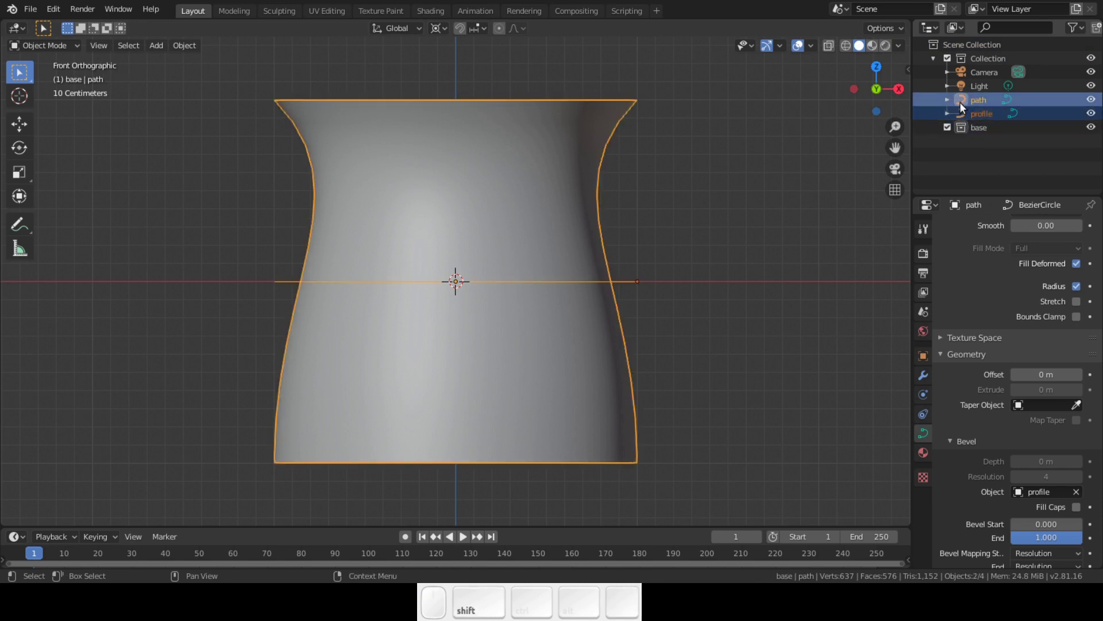
left_click_drag(959, 102, 962, 129)
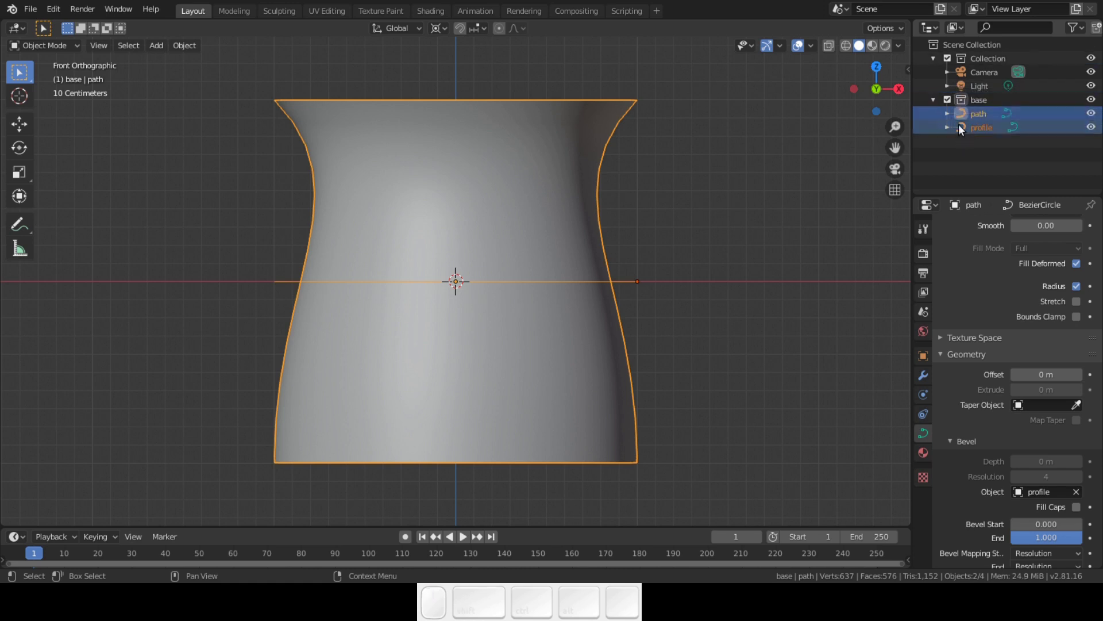
- Set the profile curve's handles to Vector in Edit Mode
left_click(975, 129)
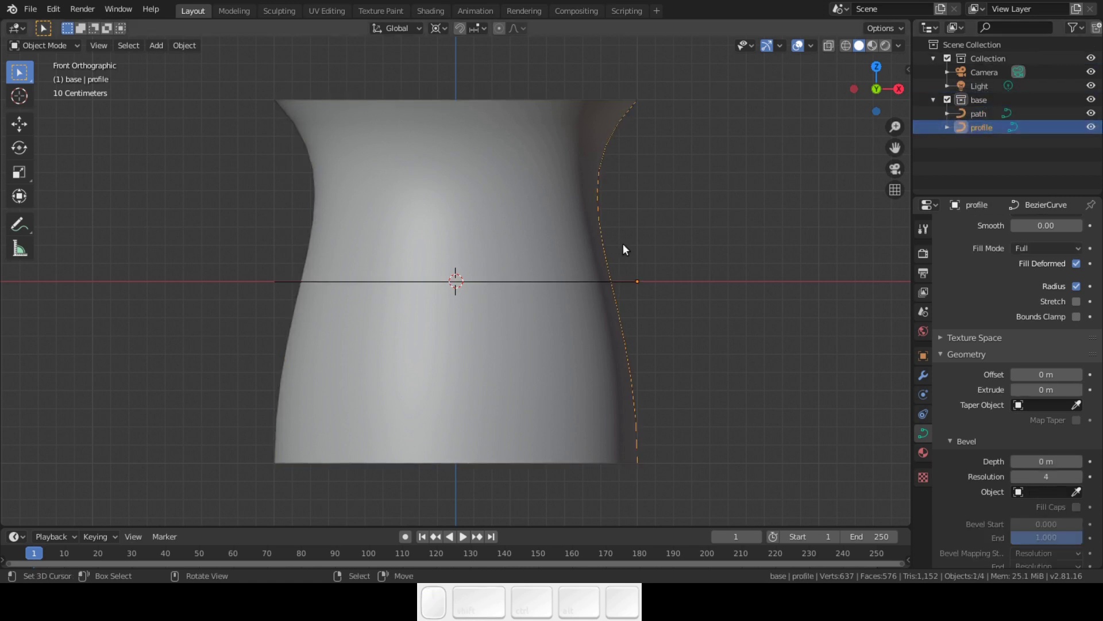
key("Tab")
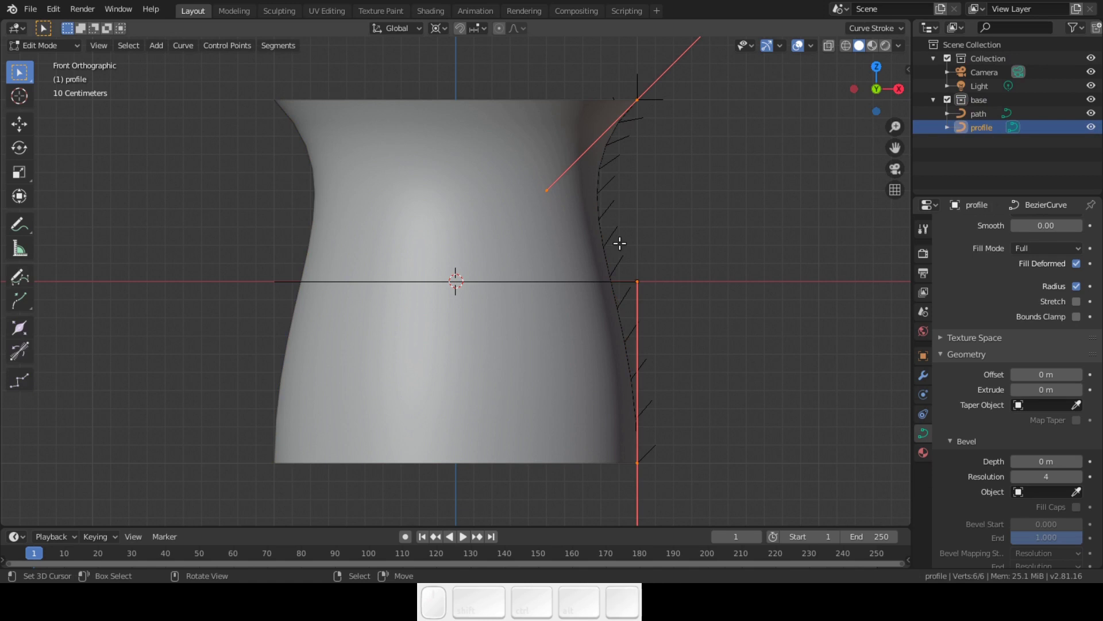
key("v")
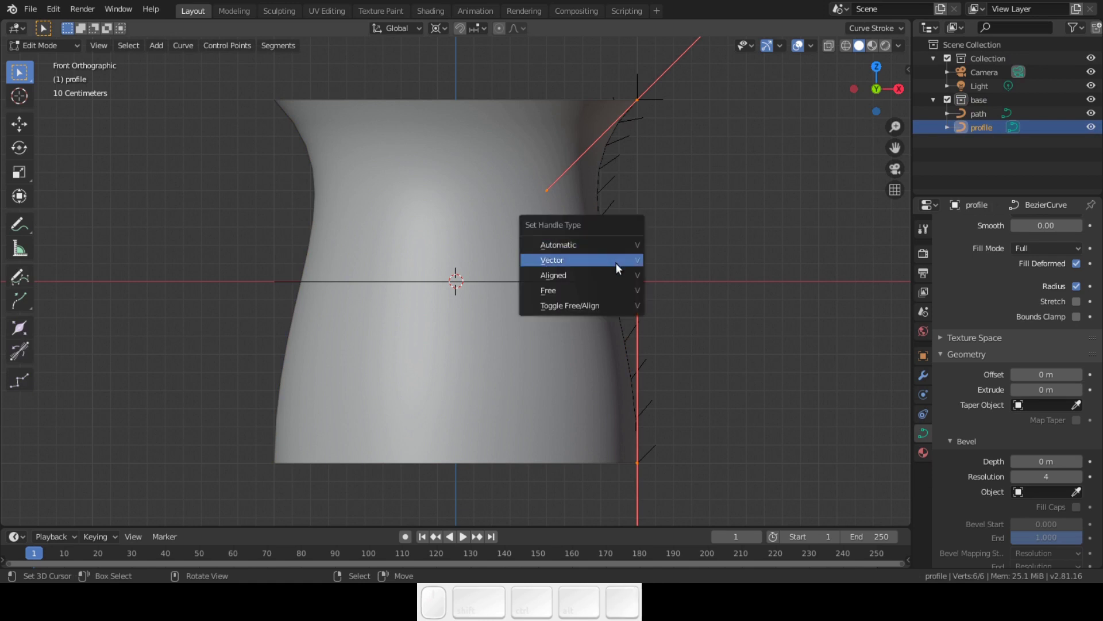
left_click(615, 260)
- Extrude a new point from the profile's bottom end, slightly down and inward
middle_click_drag(691, 333, 652, 295, "shift")
left_click(609, 403)
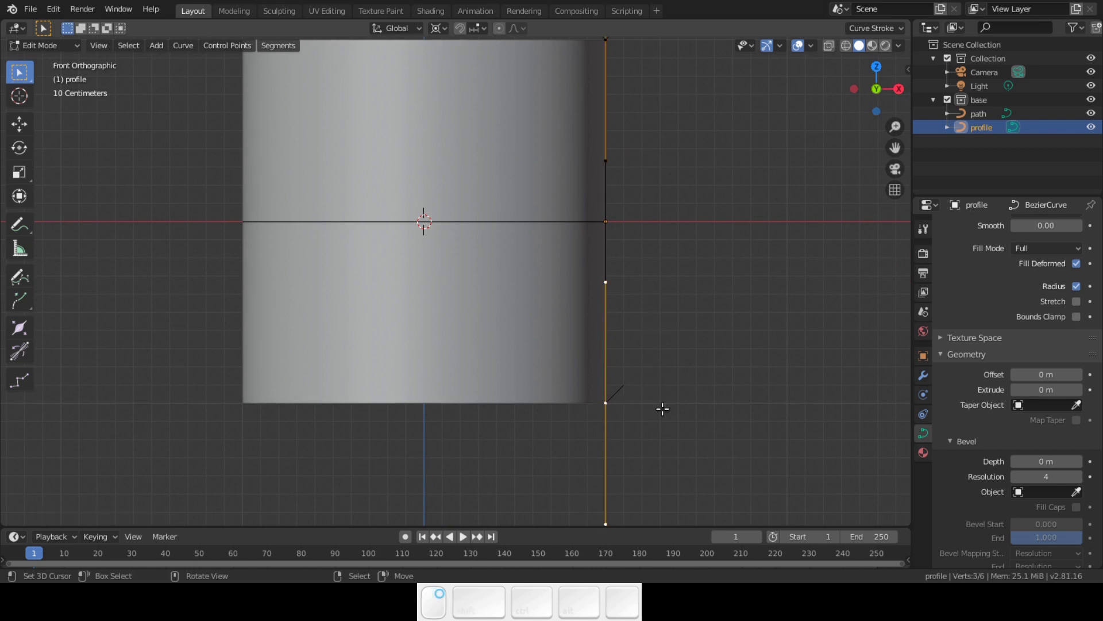
scroll(675, 411, "up", 1)
scroll(675, 411, "down", 1)
scroll(674, 413, "up", 1)
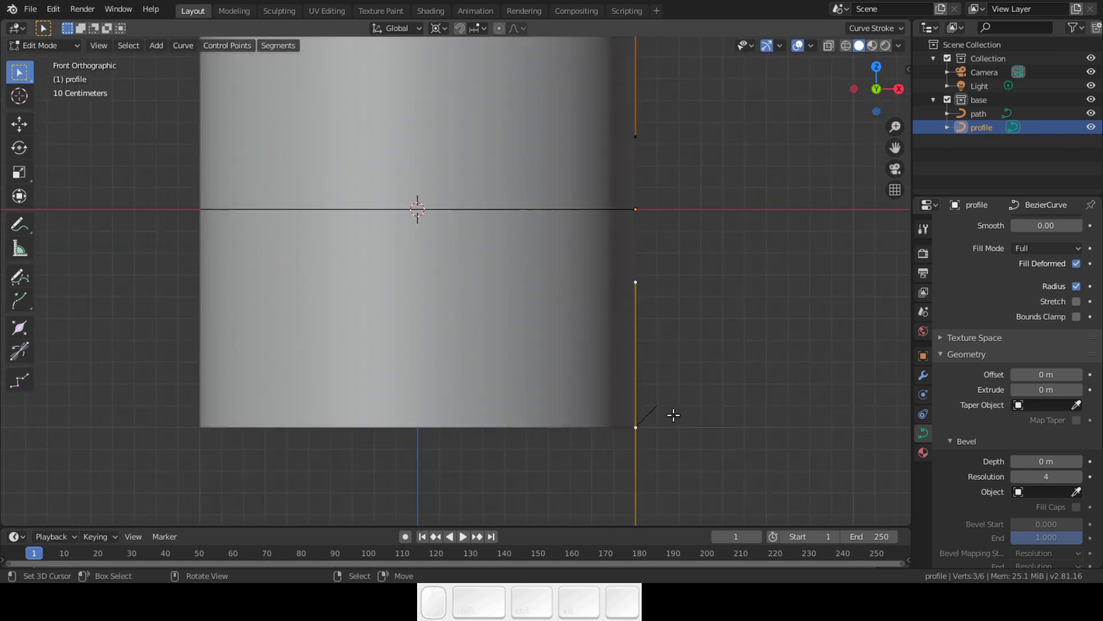
key("e")
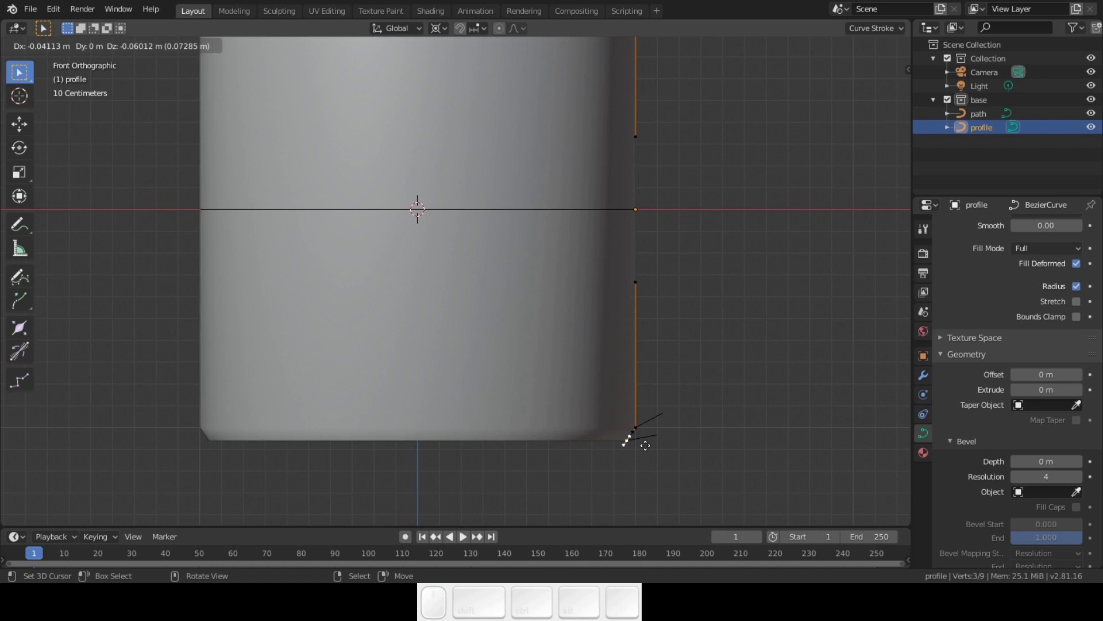
left_click(645, 444)
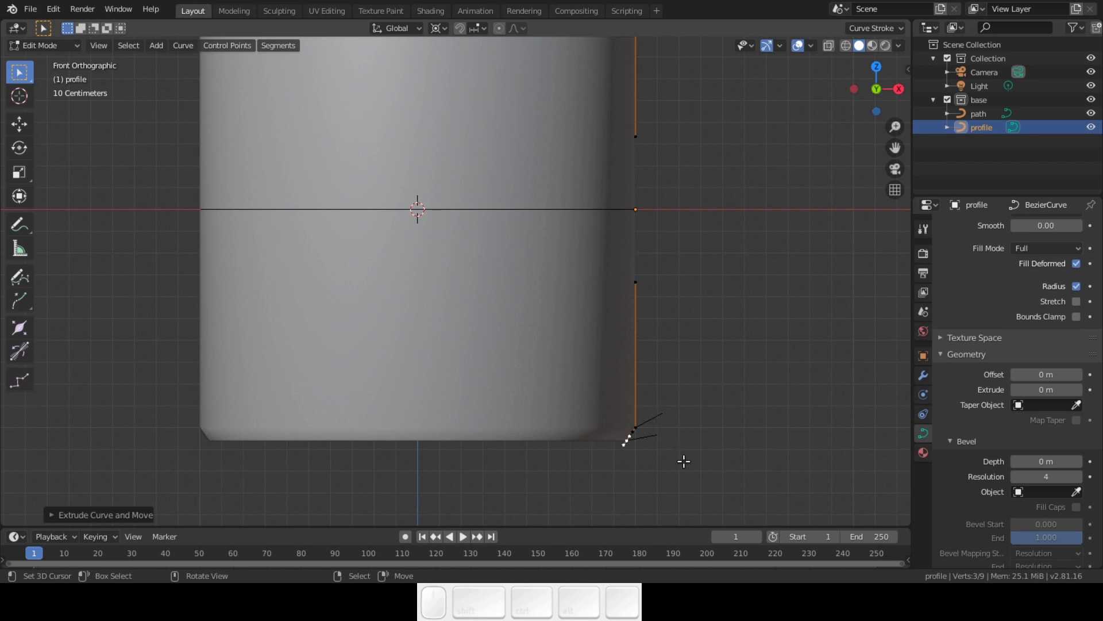
- Extrude a second point inward toward the centre to form the vase base
key("e")
key("s")
key("x")
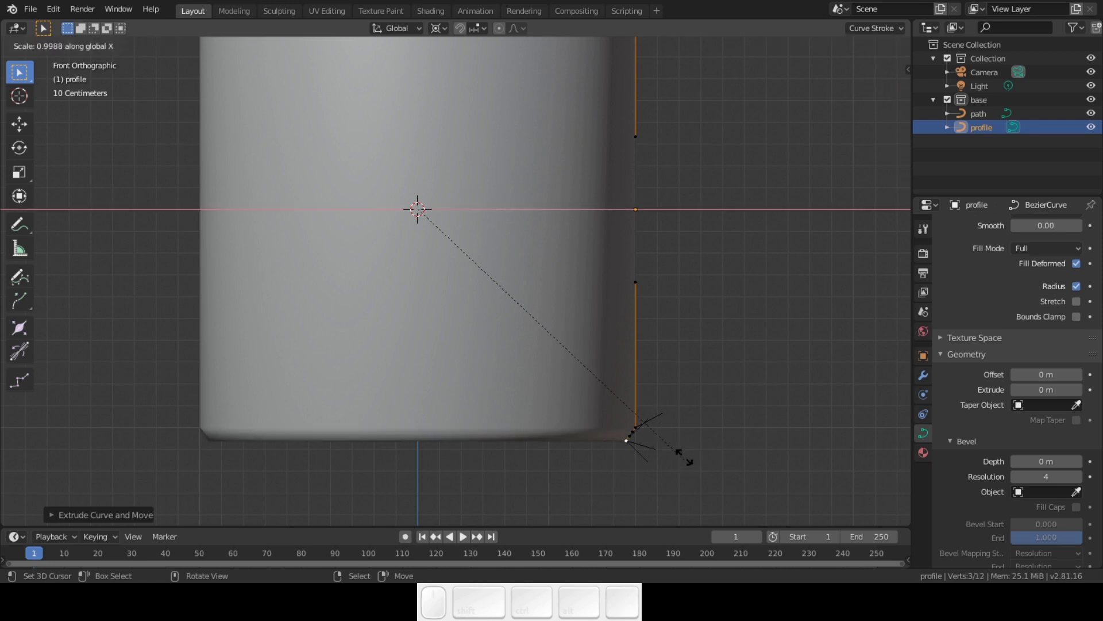
right_click(497, 290)
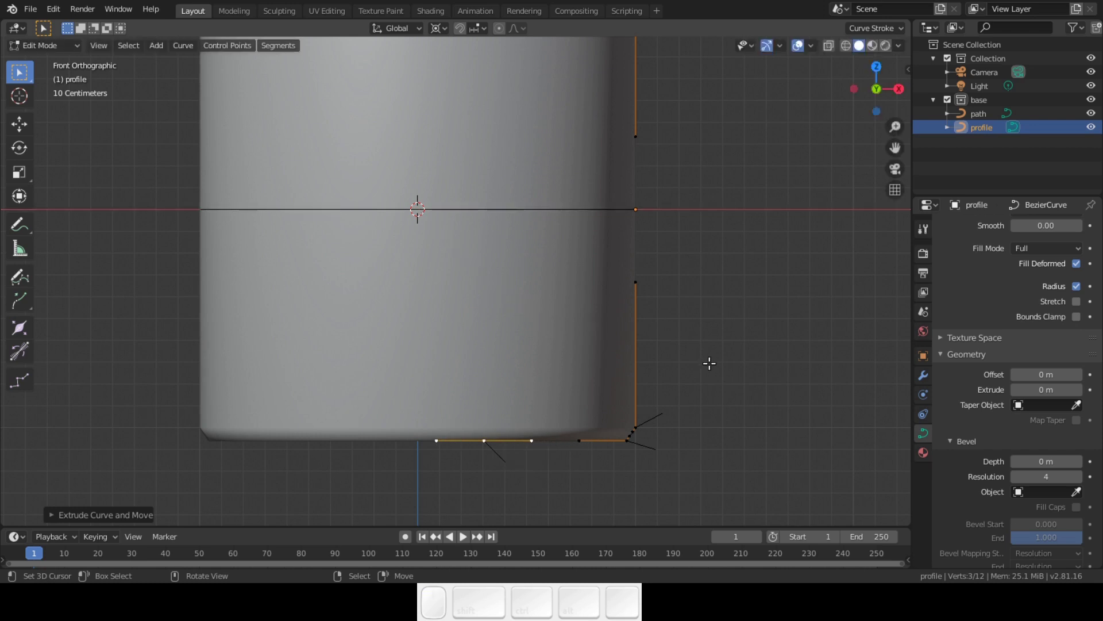
scroll(710, 364, "down", 1)
scroll(697, 397, "up", 2, "shift")
scroll(696, 396, "down", 2)
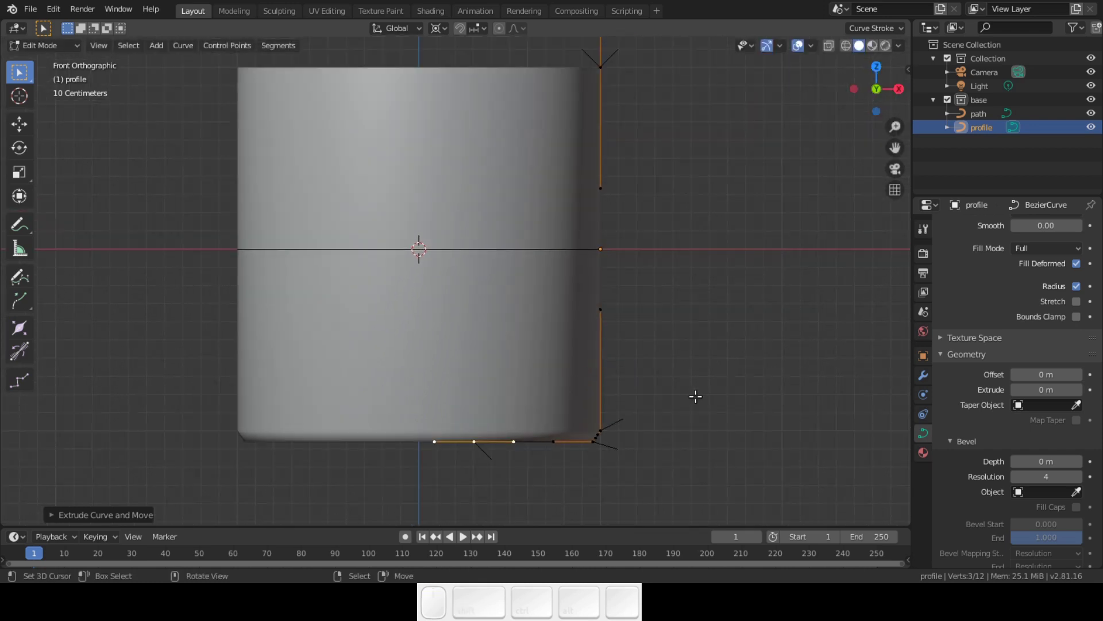
middle_click_drag(695, 396, 707, 429, "shift")
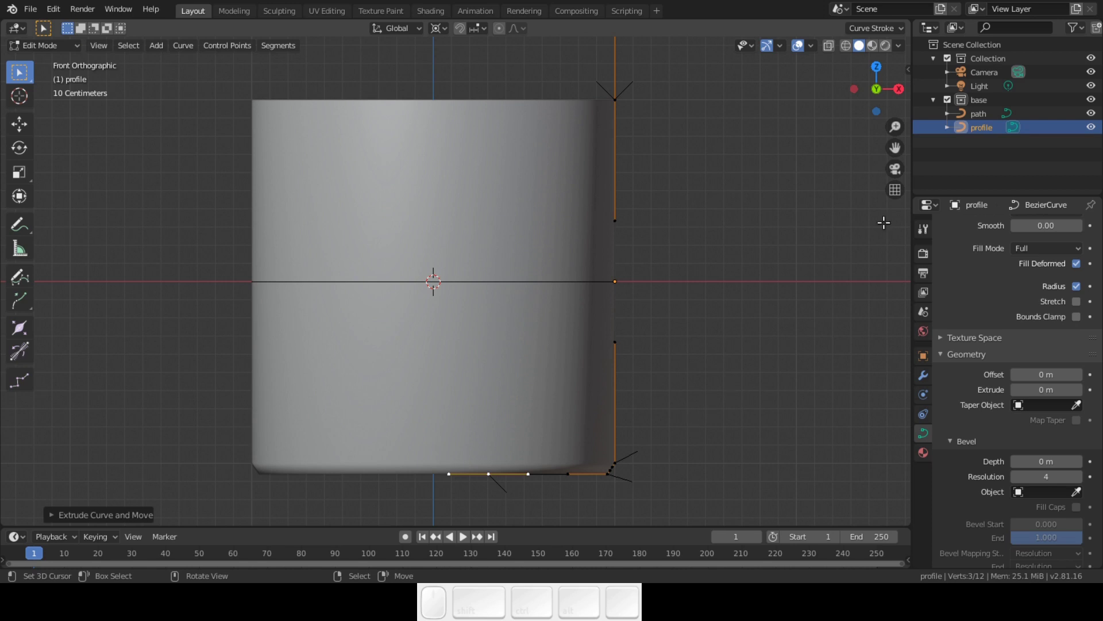
- Duplicate the base collection together with its path and profile curves
key("Tab")
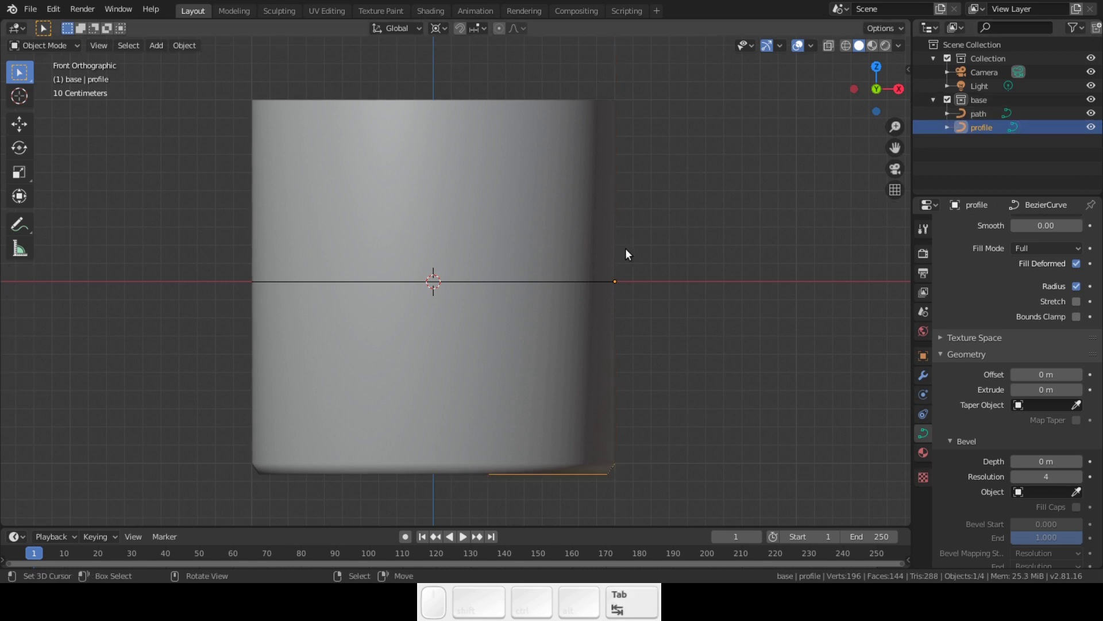
left_click(975, 98)
right_click(975, 98)
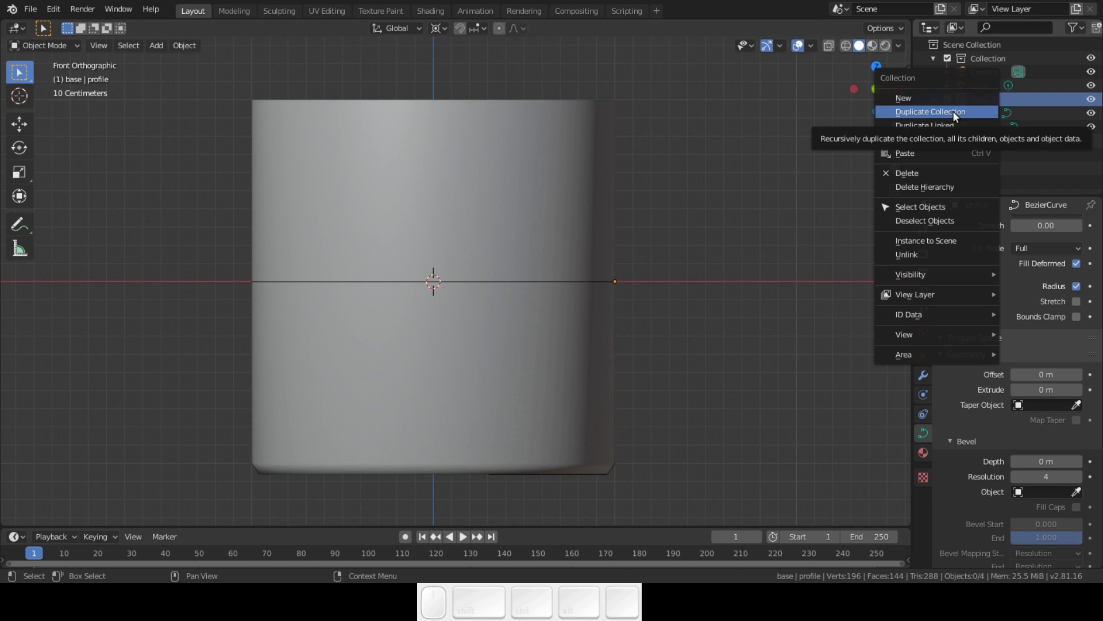
left_click(953, 112)
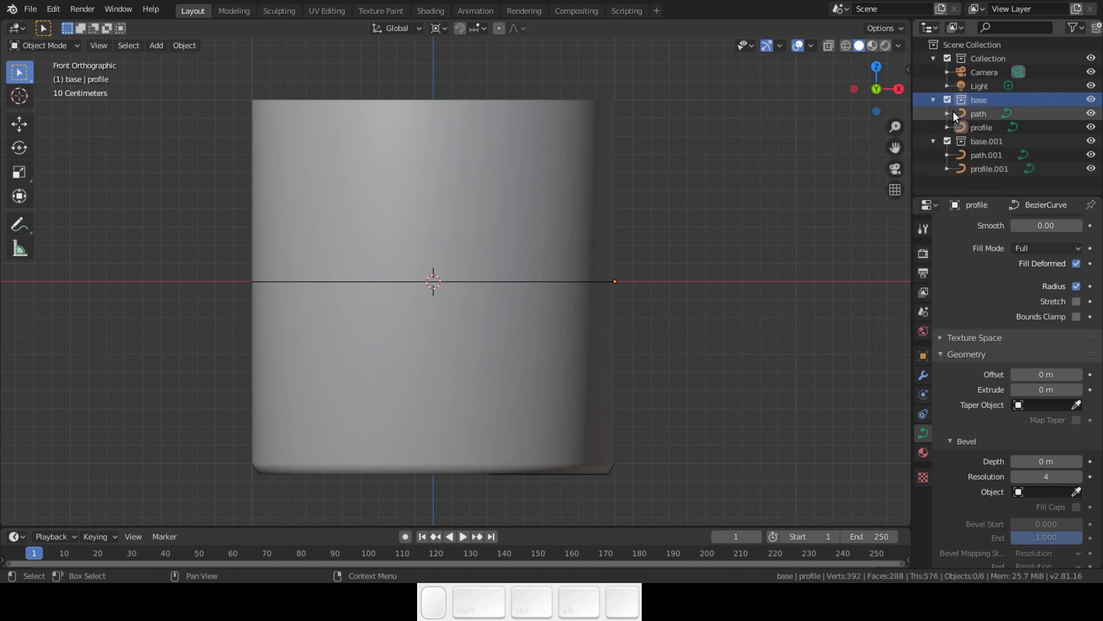
- Rename the copy to 'vase', then hide and collapse the base collection
double_click(987, 140)
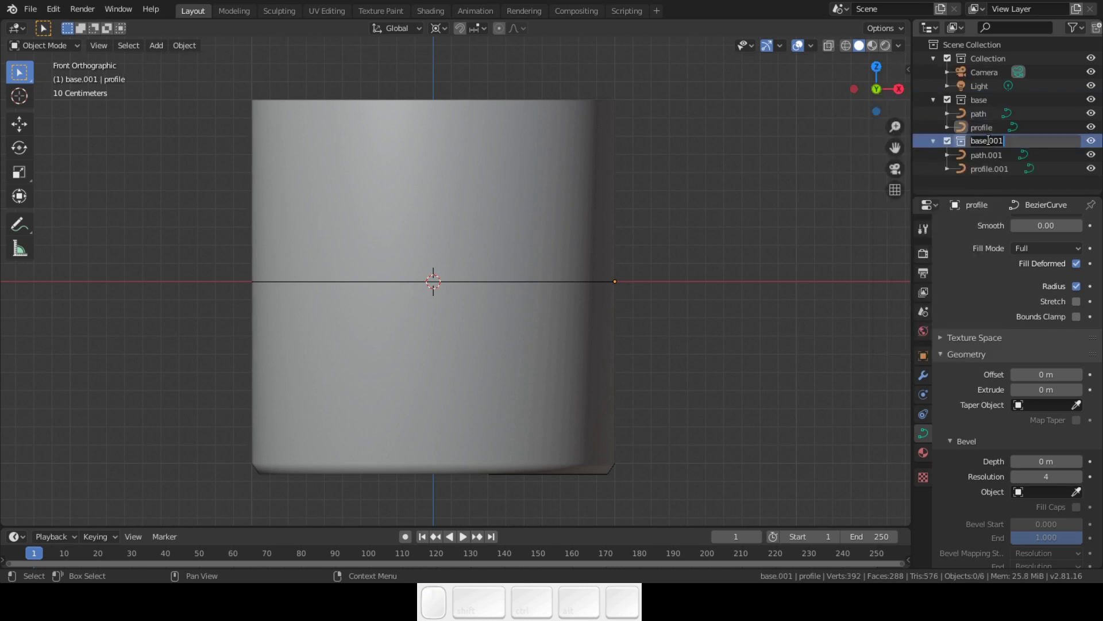
type("vase")
key("Return")
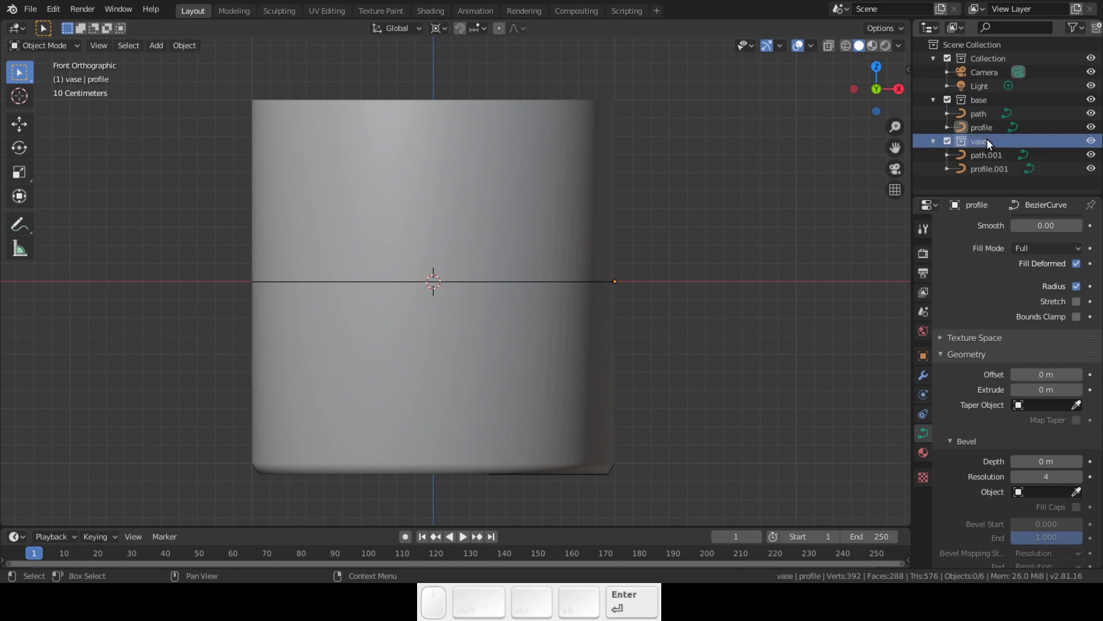
left_click(1091, 100)
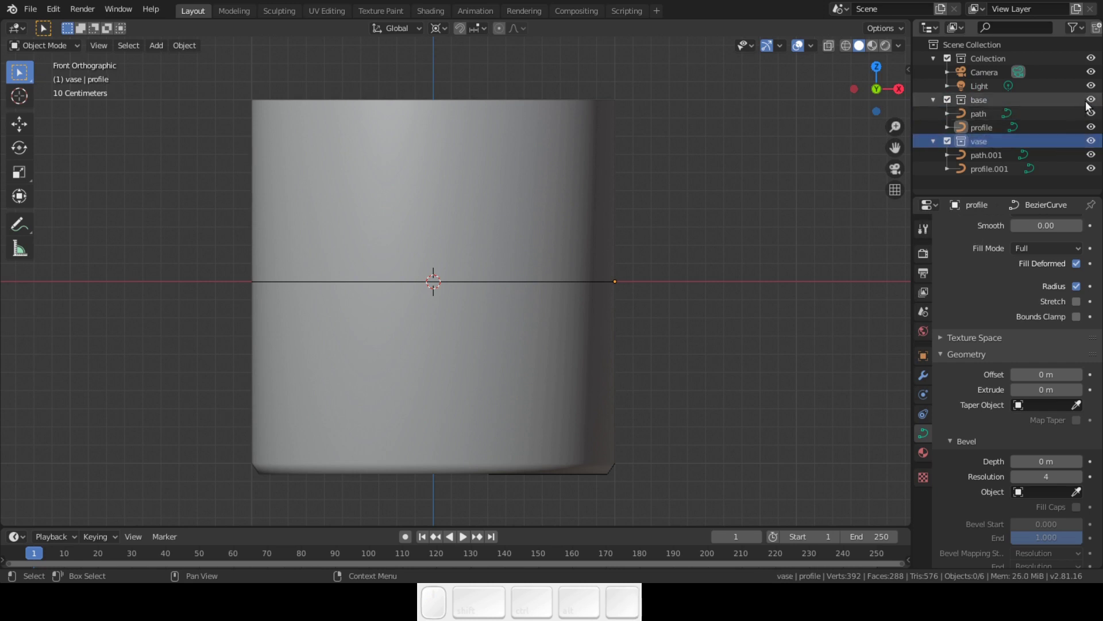
left_click(933, 100)
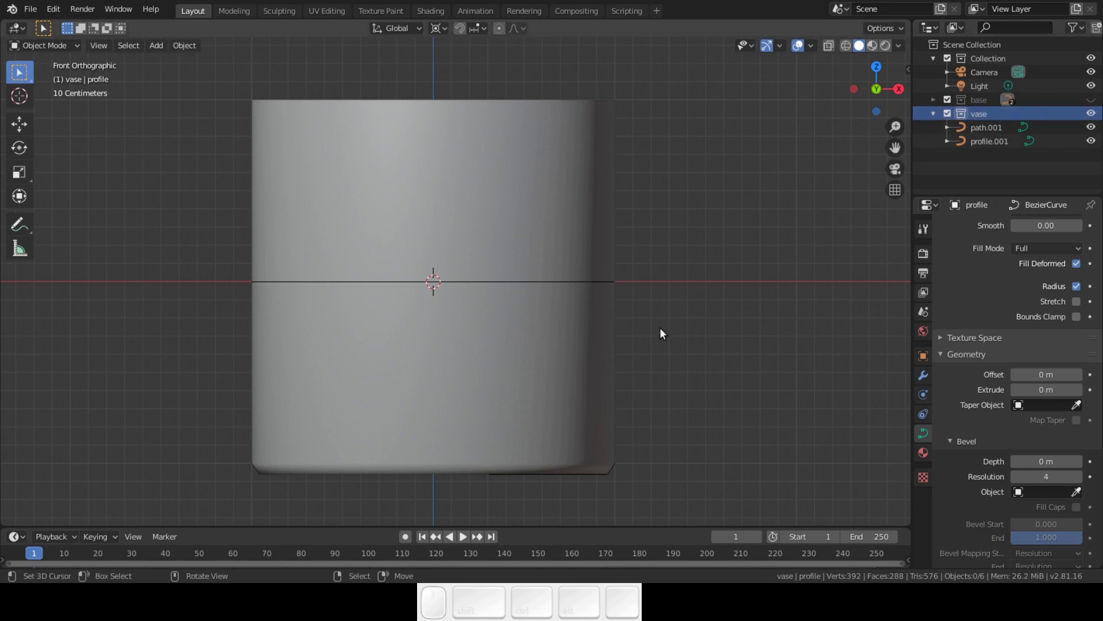
- Select the copied profile curve at the shared end and enter its Edit Mode
key("Tab")
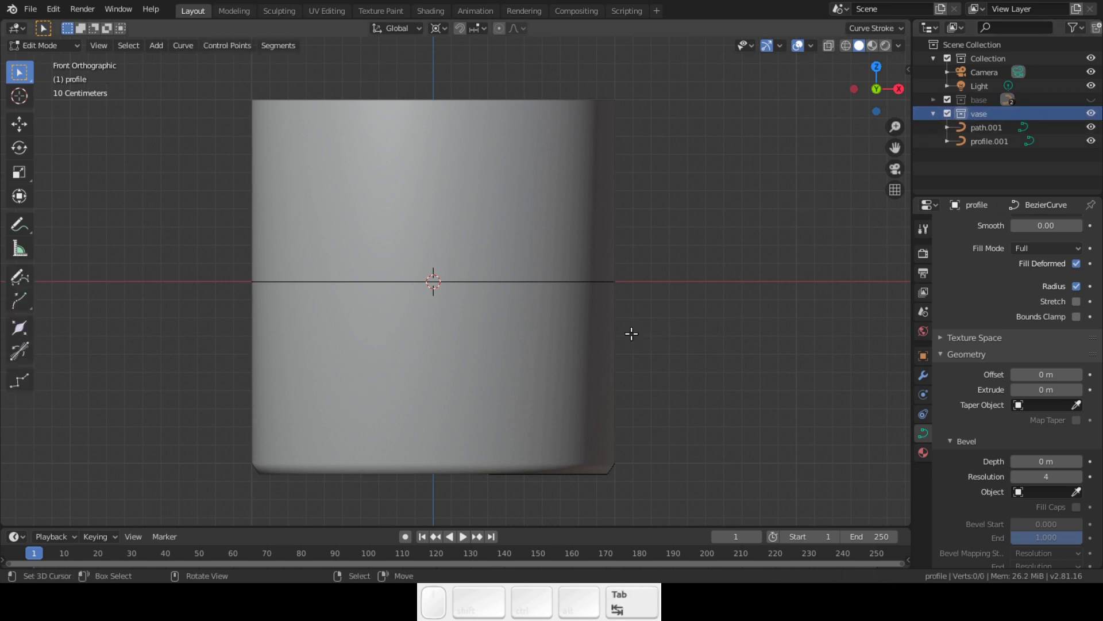
left_click(984, 139)
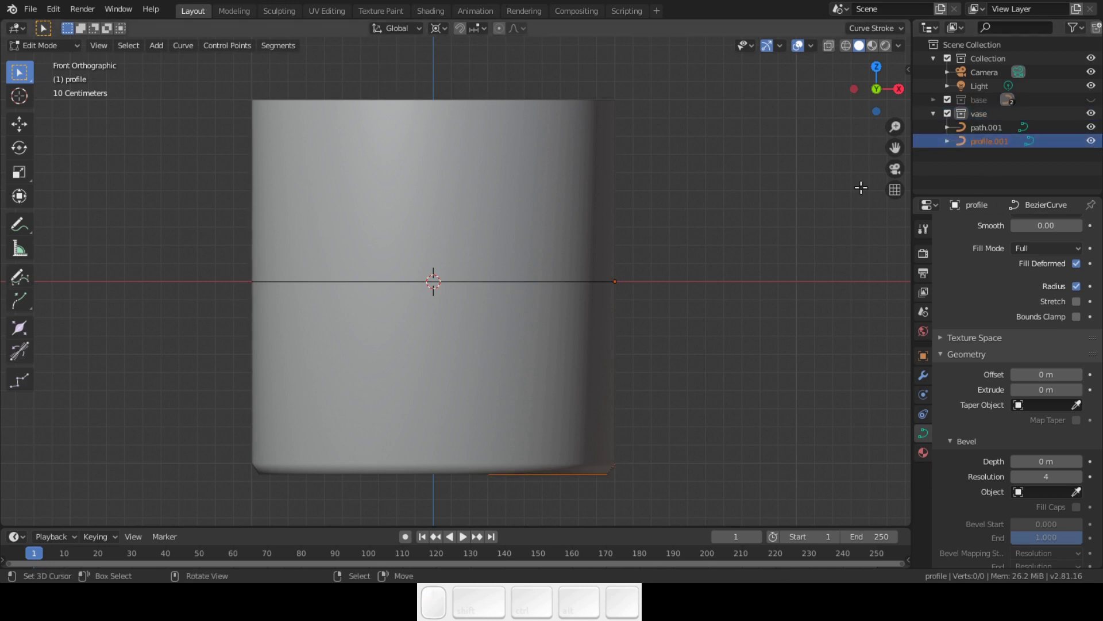
left_click(615, 292)
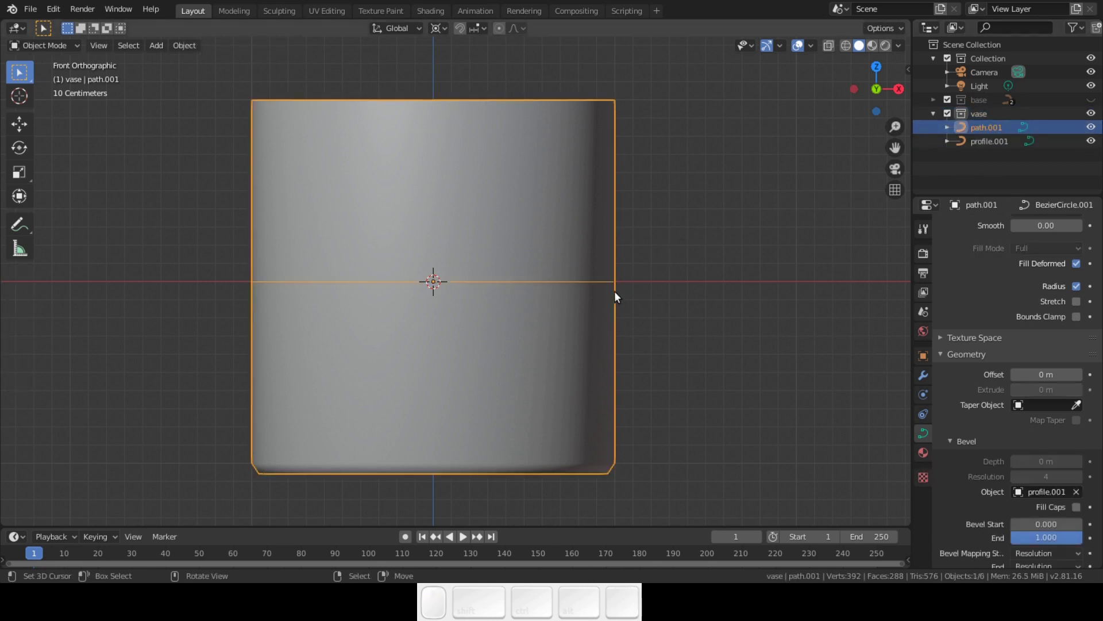
key("Tab")
left_click(998, 142)
key("Tab")
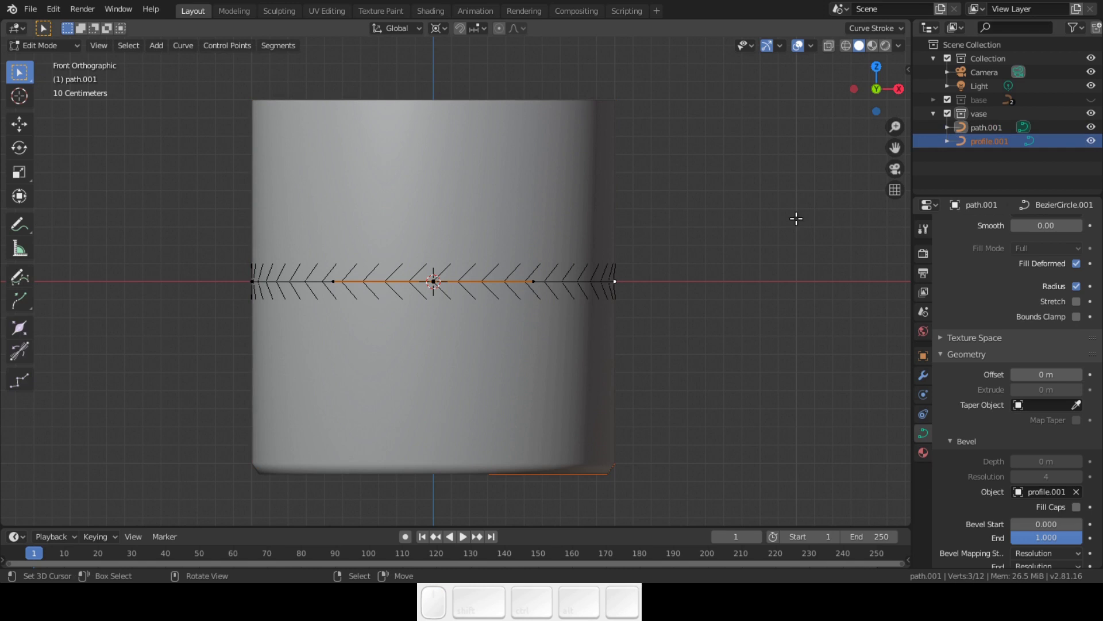
left_click(604, 470)
left_click(604, 472)
left_click(604, 472)
left_click(605, 472)
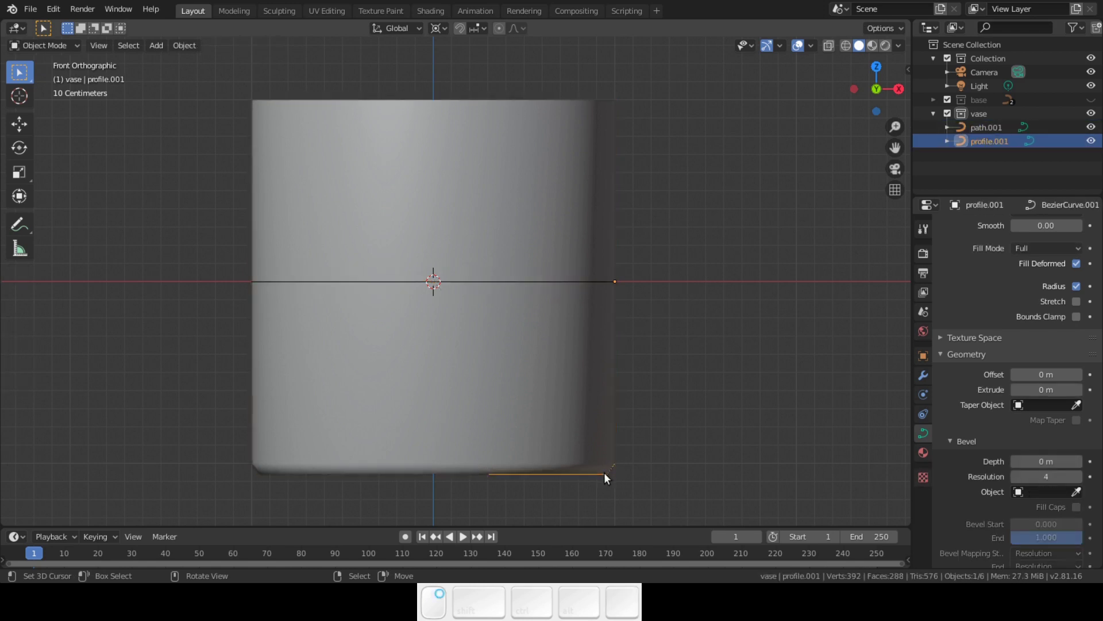
key("Tab")
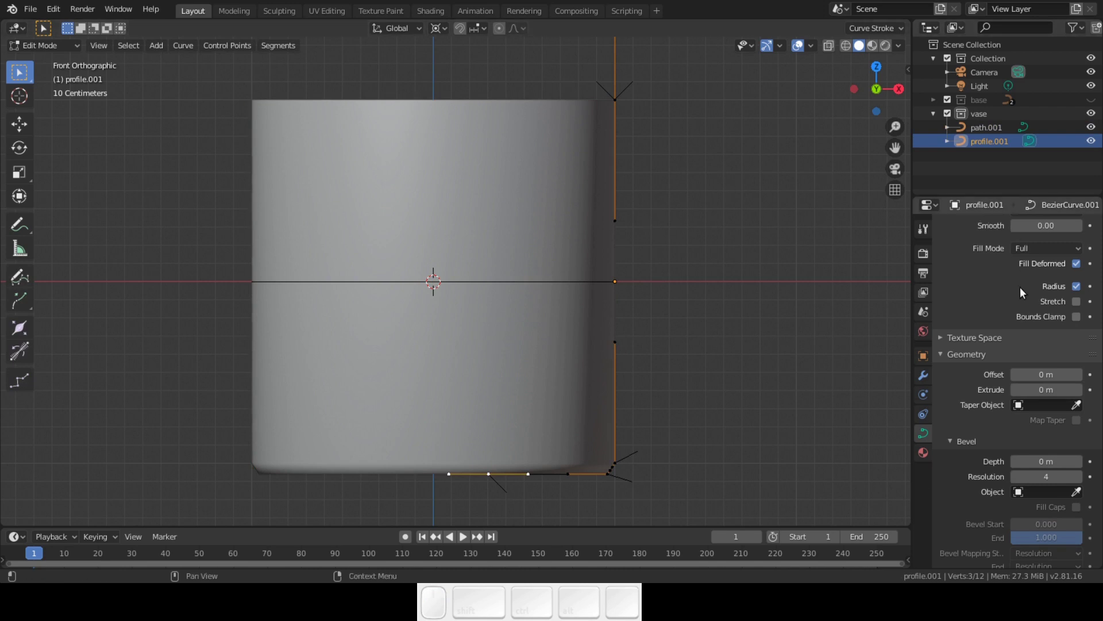
scroll(1019, 288, "up", 3)
- Make the profile 2D, subdivide it, and pull the new middle point inward
left_click(996, 239)
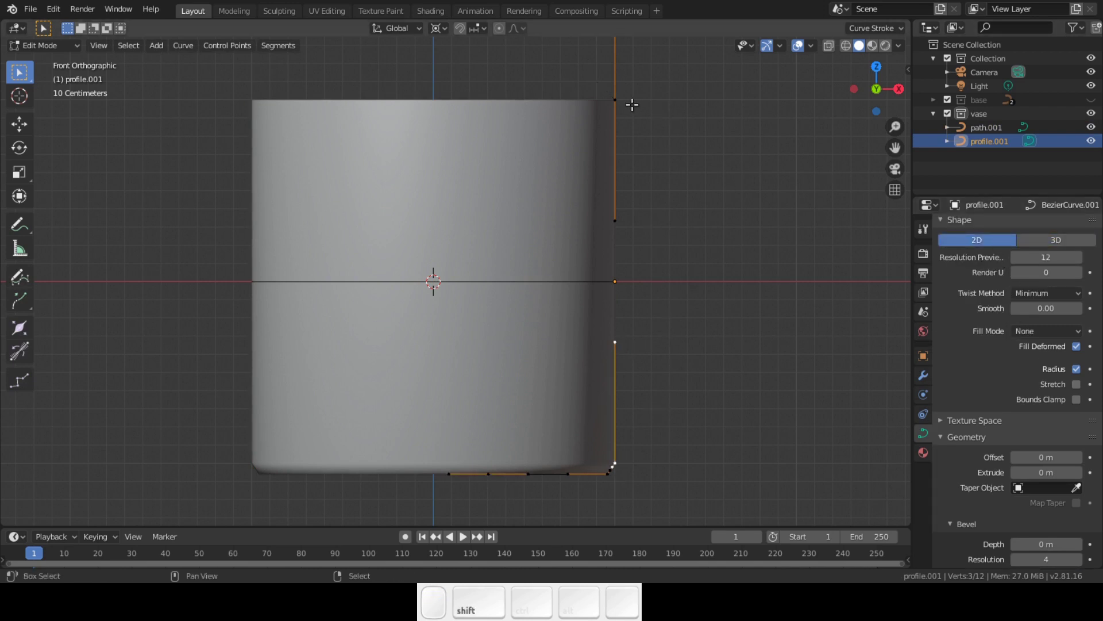
left_click(615, 100, "shift")
key("w")
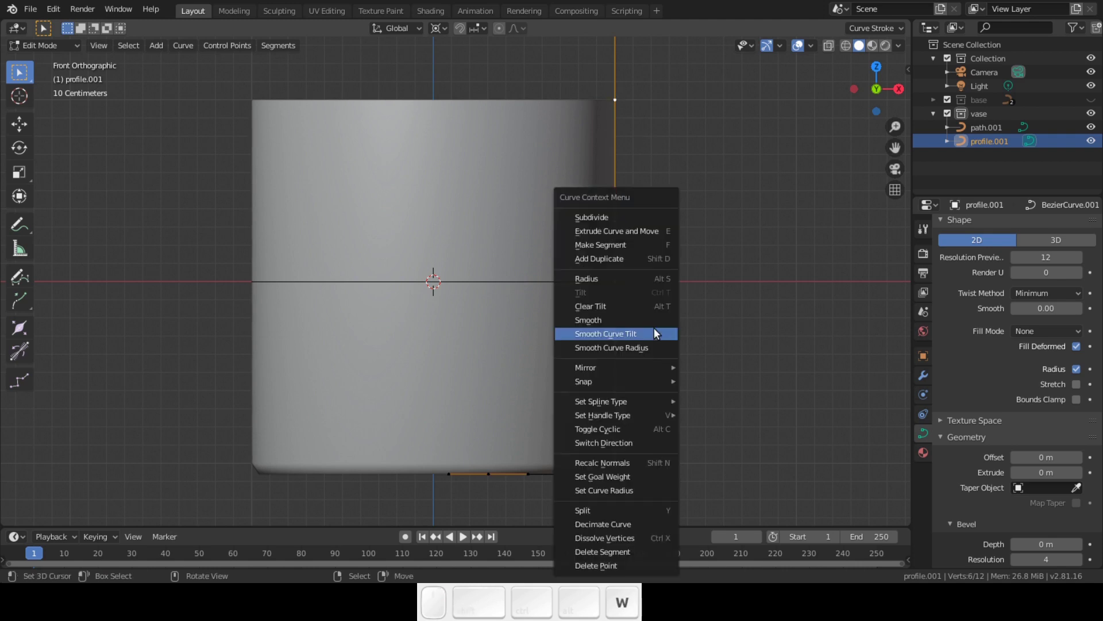
left_click(626, 219)
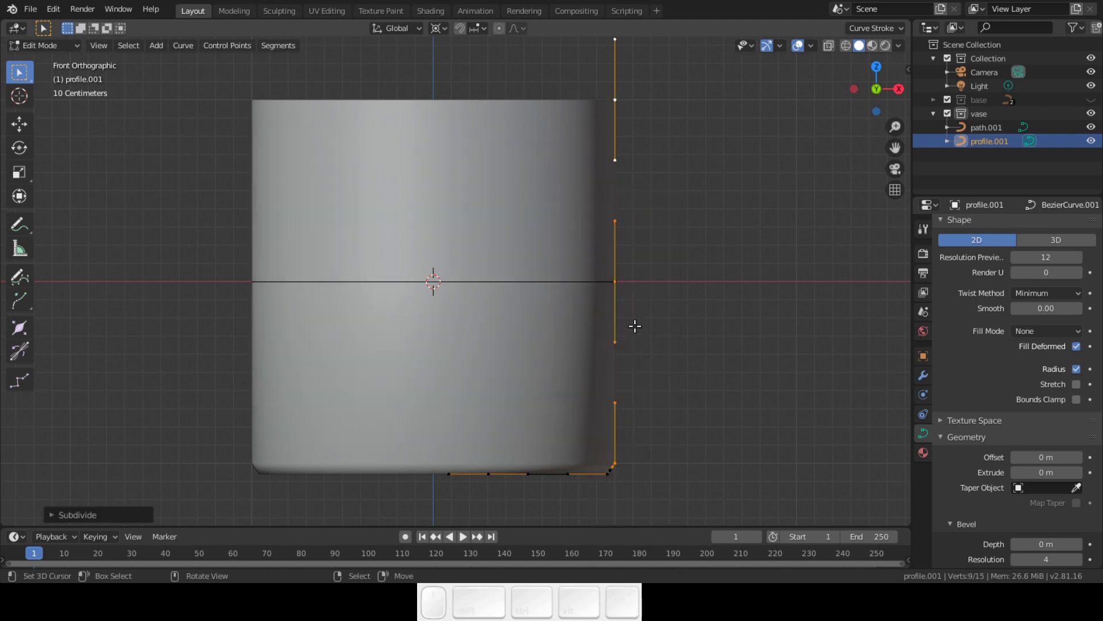
left_click(615, 283)
key("g")
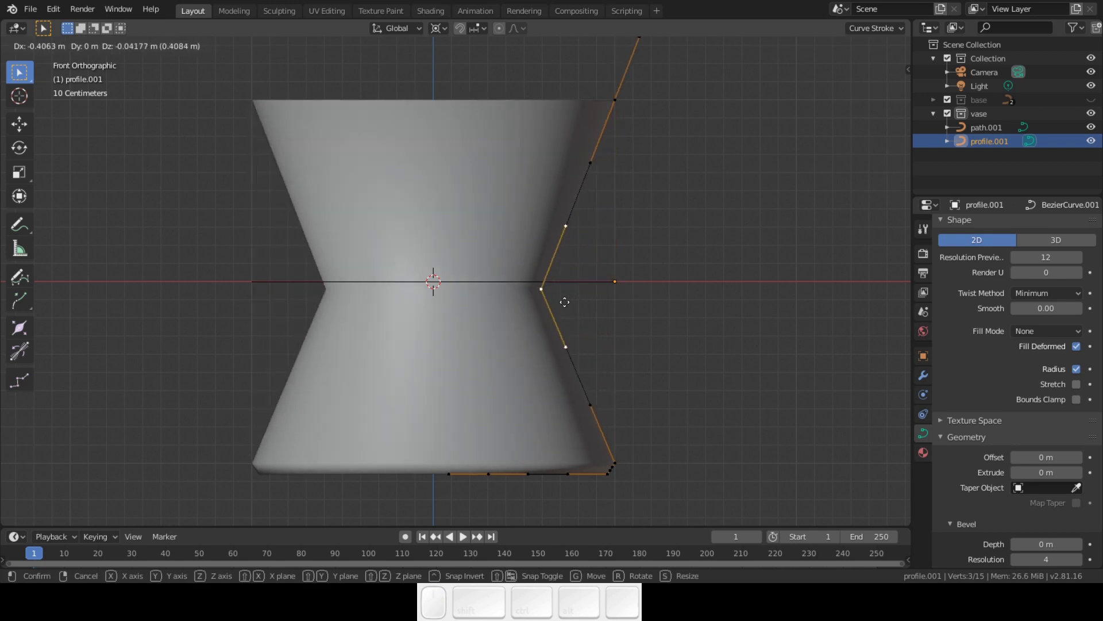
left_click(565, 302)
- Turn on wireframe display, then re-edit the profile and select a point above the waist
left_click(976, 126)
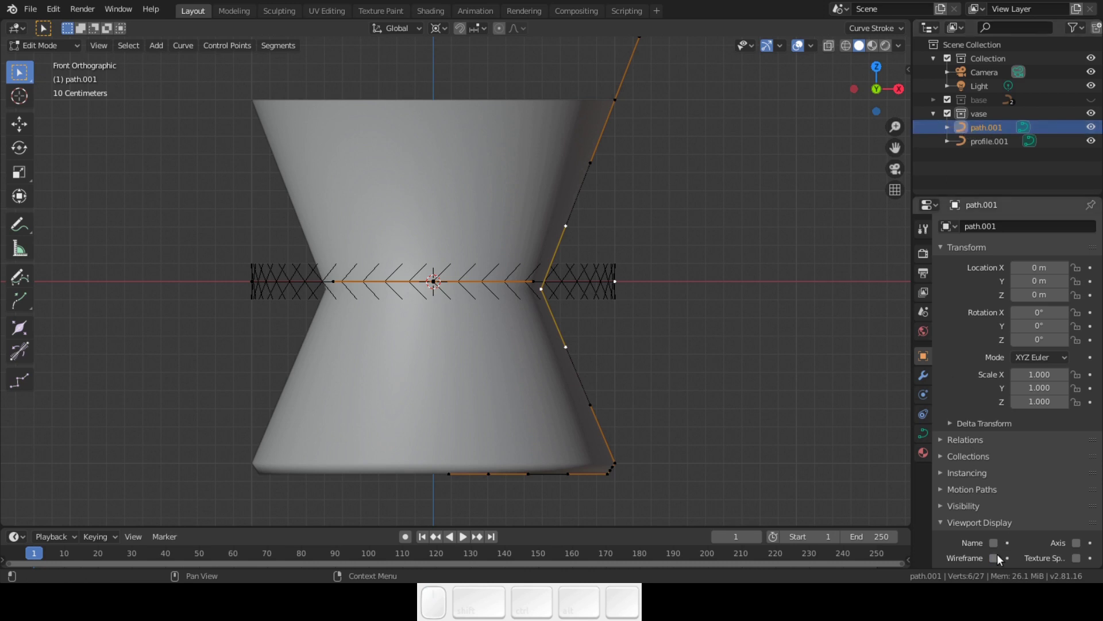
left_click(993, 557)
left_click(980, 139)
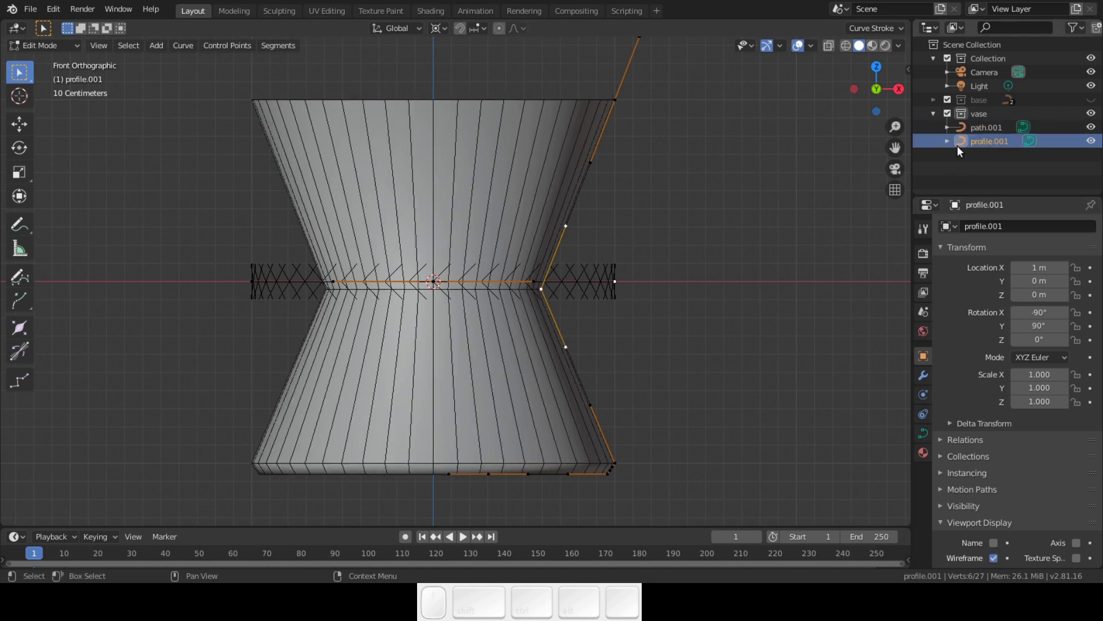
key("Tab")
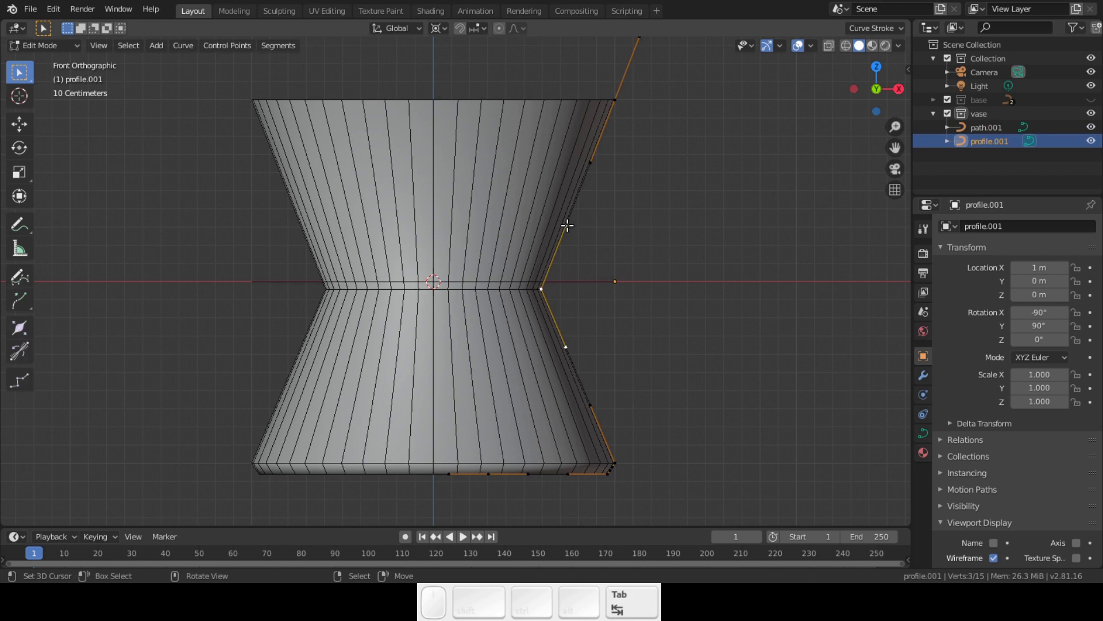
left_click(567, 225)
- Raise a profile point above the waist and flare the upper handle outward at the top
key("g")
left_click(580, 180)
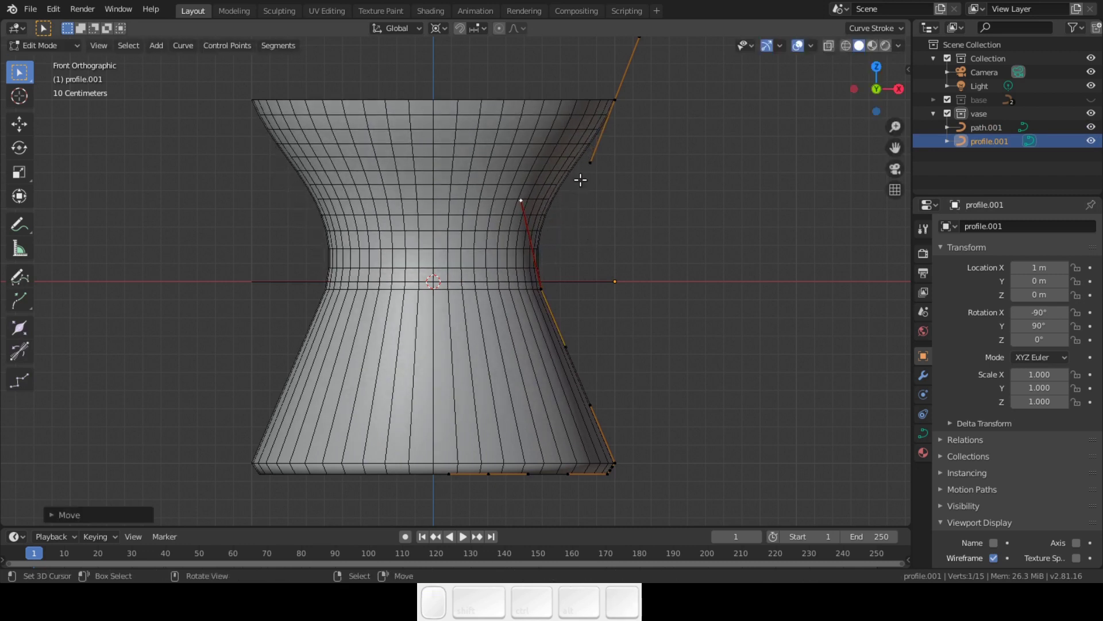
left_click(592, 162)
key("g")
left_click(639, 184)
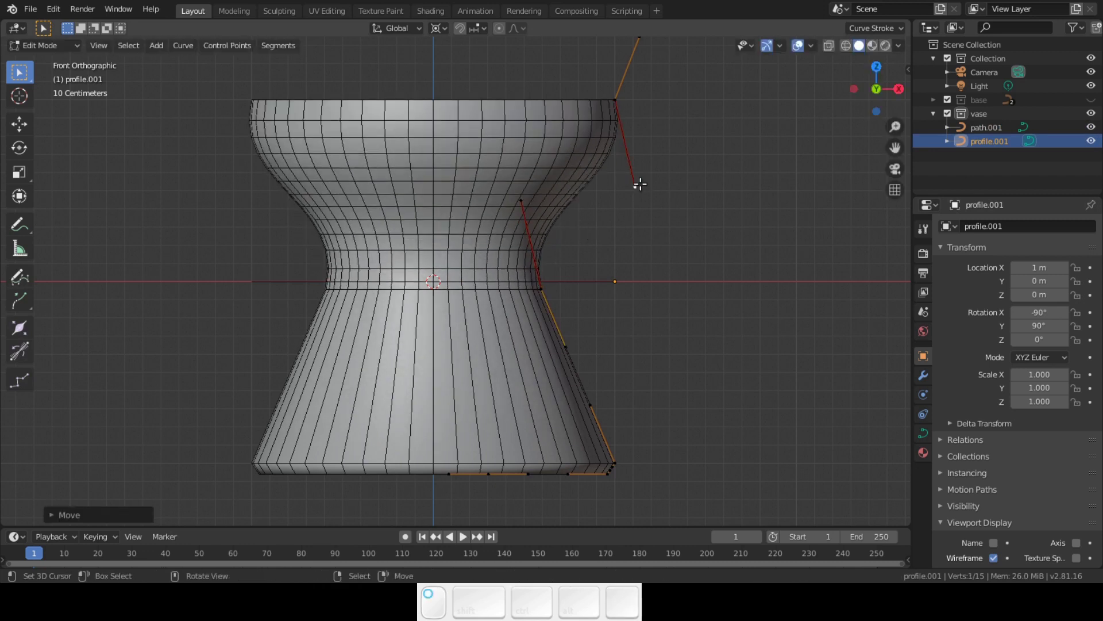
- Reshape the flared foot by moving the base handle and base corner points
left_click(590, 406)
key("g")
left_click(420, 417)
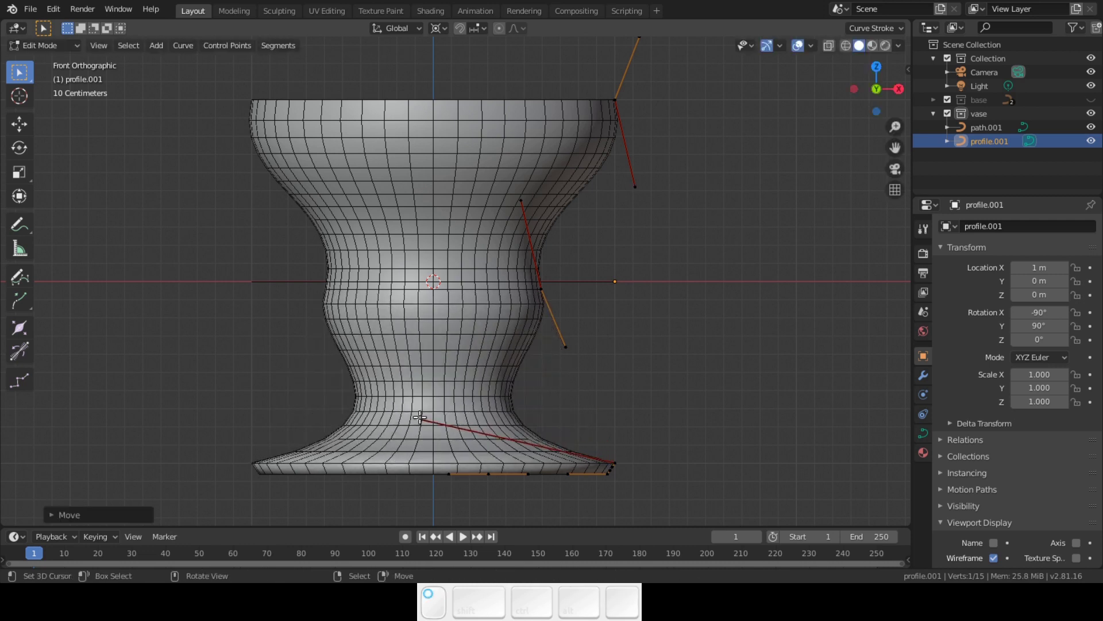
scroll(670, 348, "up", 10)
left_click(768, 374, "shift")
key("g")
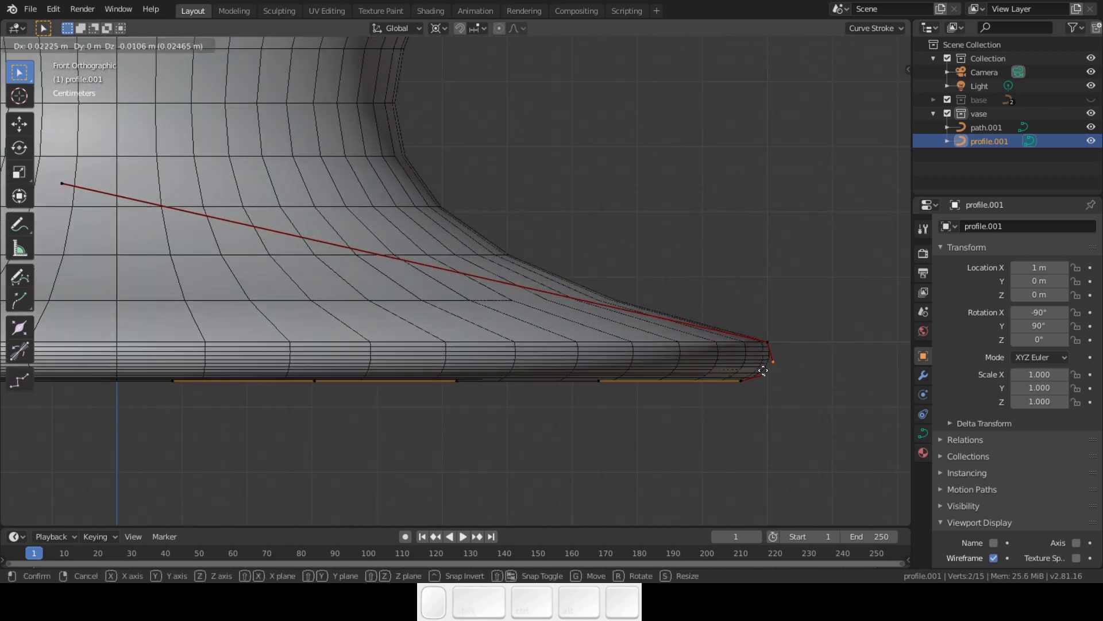
scroll(762, 371, "down", 5)
left_click(536, 345)
- Adjust a handle to reshape the top and pull the middle point inward to narrow the waist
left_click(644, 316)
key("g")
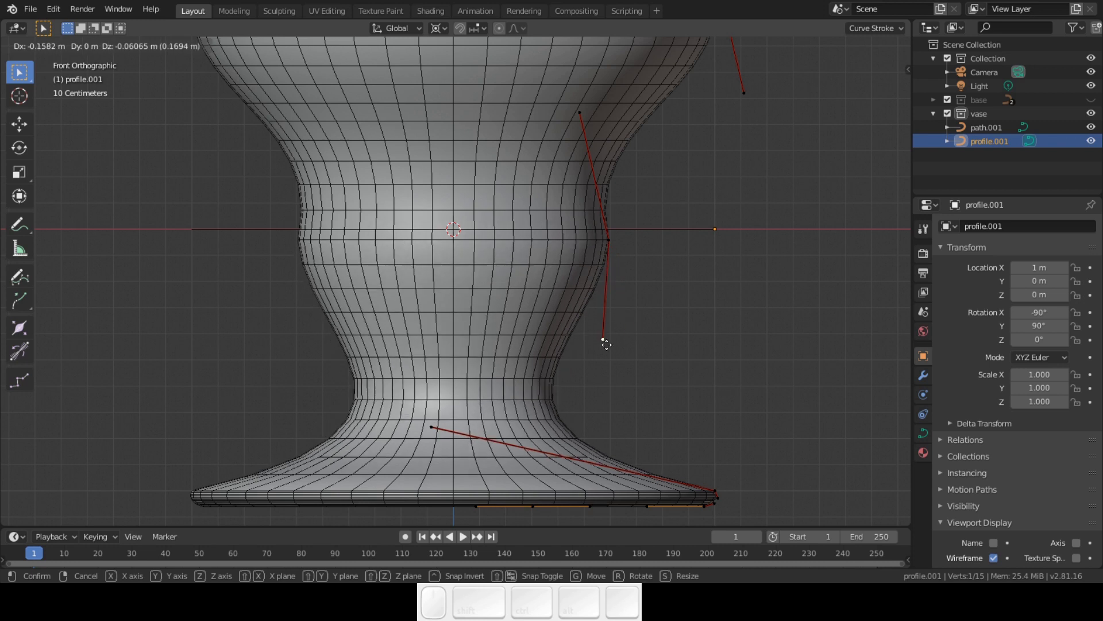
left_click(520, 167)
scroll(506, 253, "down", 6)
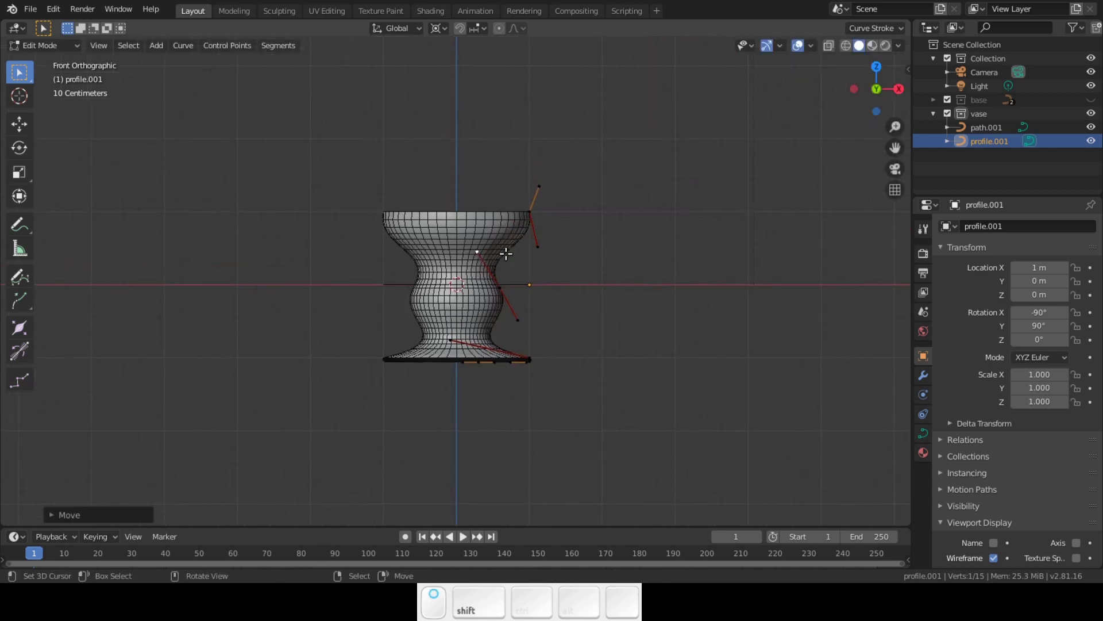
scroll(505, 253, "up", 3)
left_click(518, 290, "shift")
key("g")
left_click(464, 236)
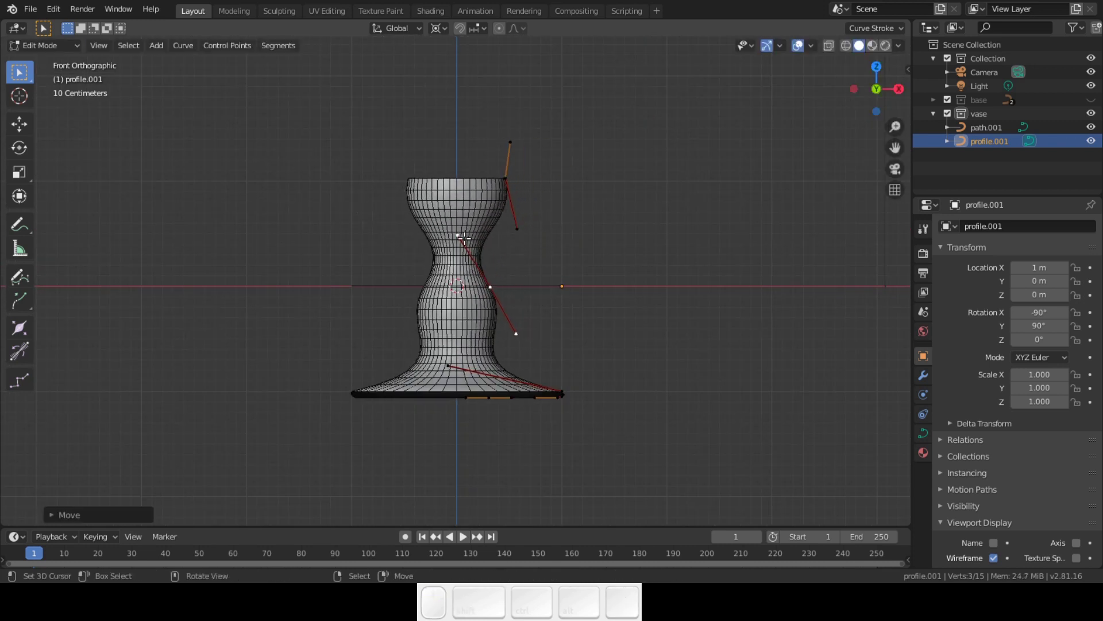
- Widen the upper bulge with the middle point's upper handle and set the top handle
left_click(465, 237)
key("g")
left_click(550, 183)
left_click(520, 228)
key("g")
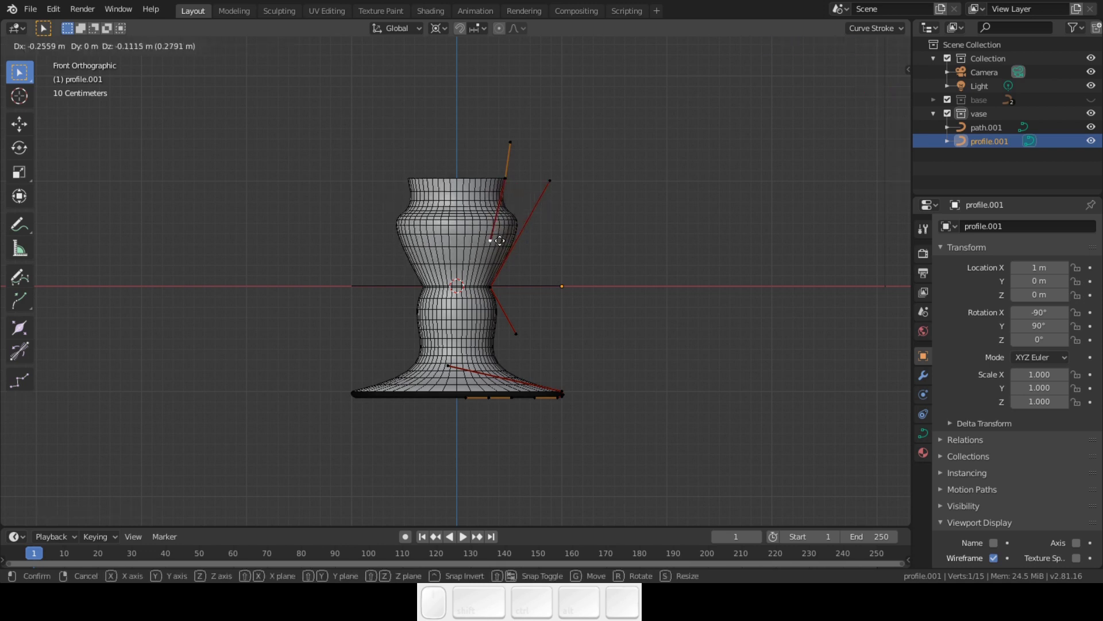
left_click(500, 240)
key("Tab")
- Orbit around the vase to inspect it in 3D, then return to front view
scroll(532, 351, "up", 3)
middle_click_drag(531, 353, 493, 321, "shift")
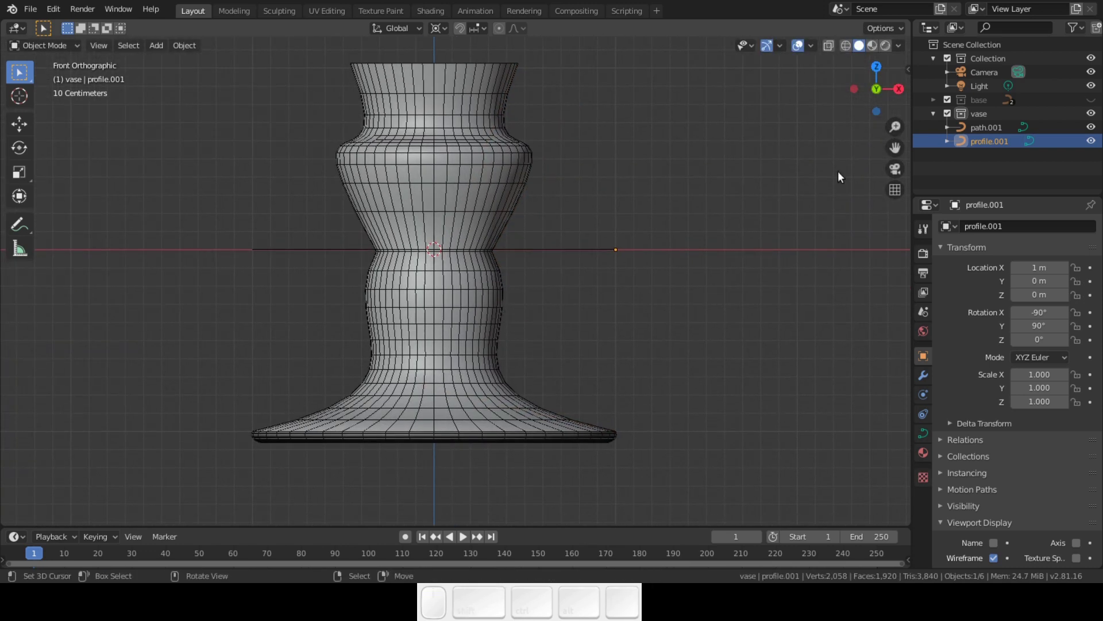
left_click(977, 113)
middle_click_drag(627, 270, 739, 307)
key("KP_1")
- Move profile points again and round out the vase's lower bulge
key("Tab")
key("g")
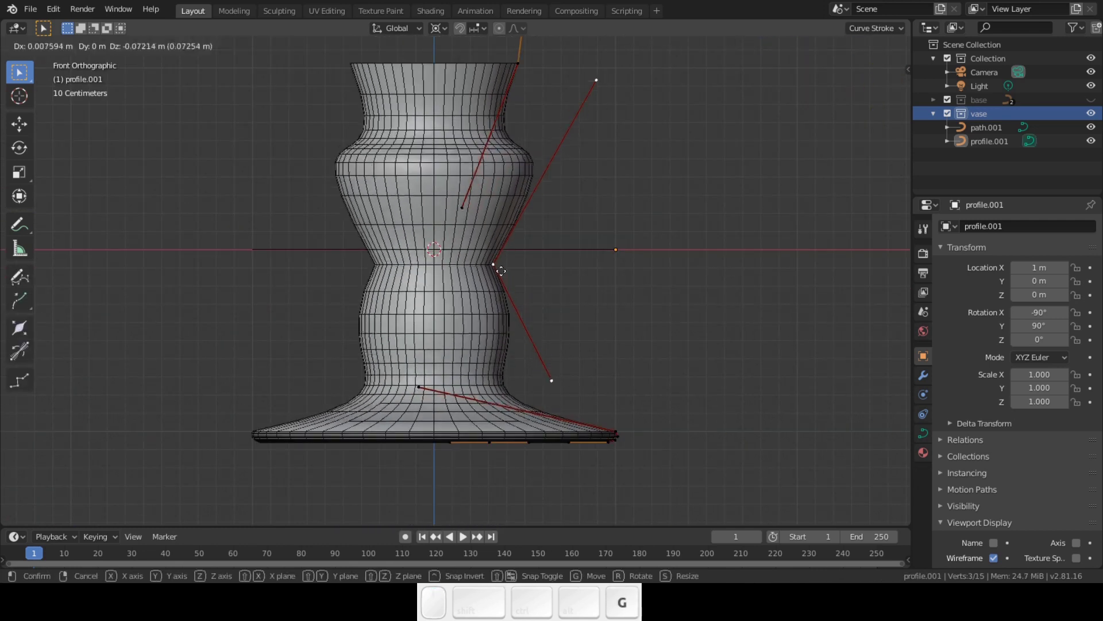
left_click(495, 266)
left_click(598, 71)
key("g")
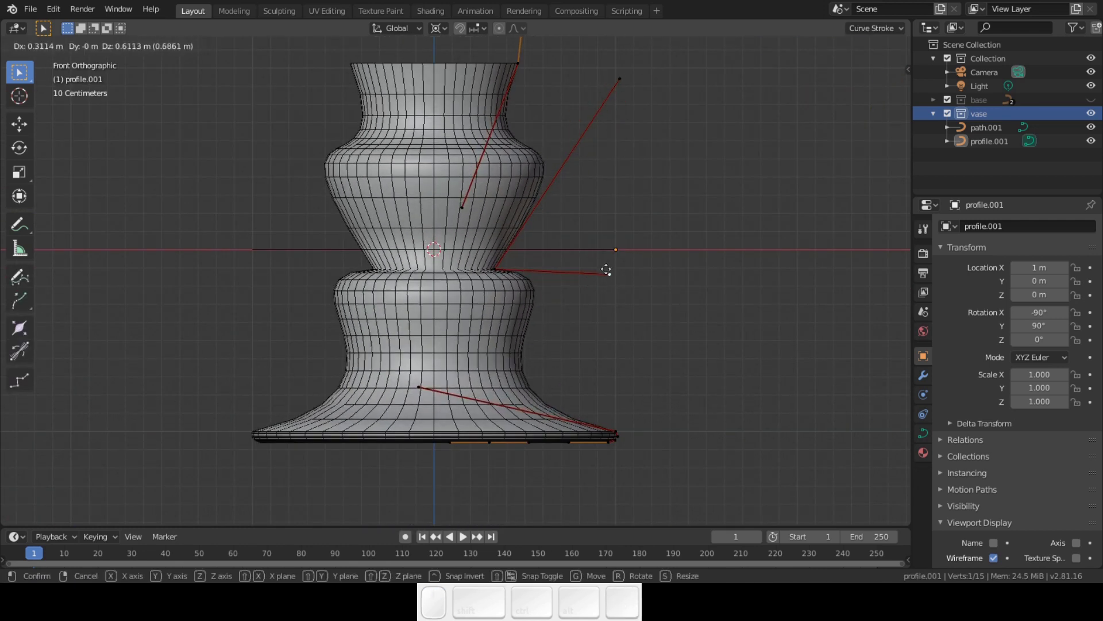
left_click(601, 272)
key("Tab")
- Copy the vase collection as 'to mesh' (path.002, profile.002) and hide the vase collection
middle_click_drag(634, 324, 637, 356, "shift")
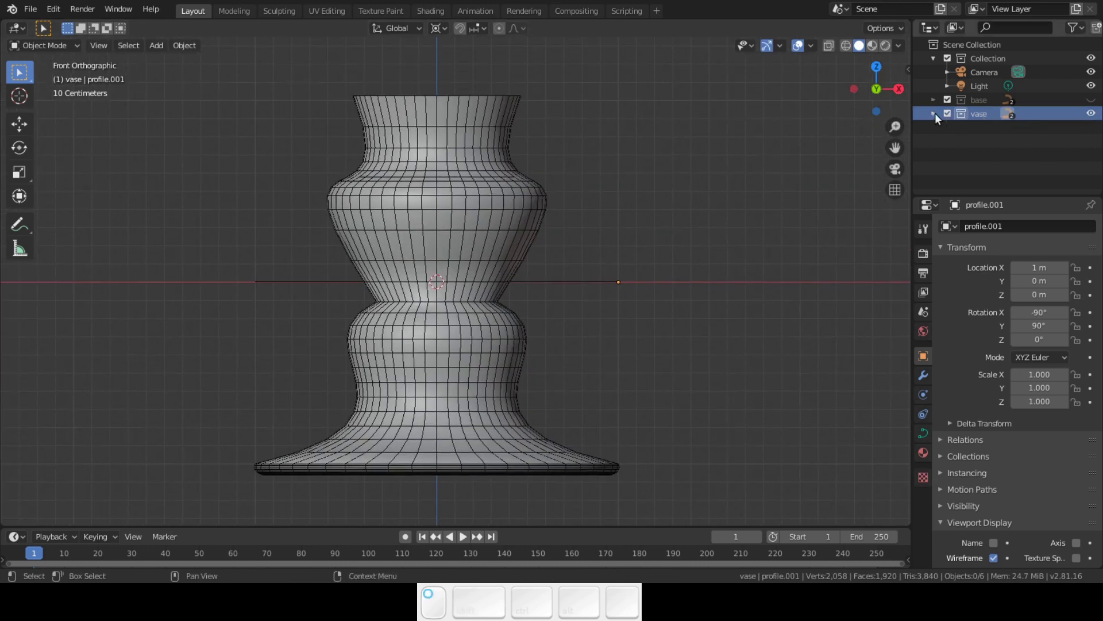
right_click(934, 113)
left_click(930, 116)
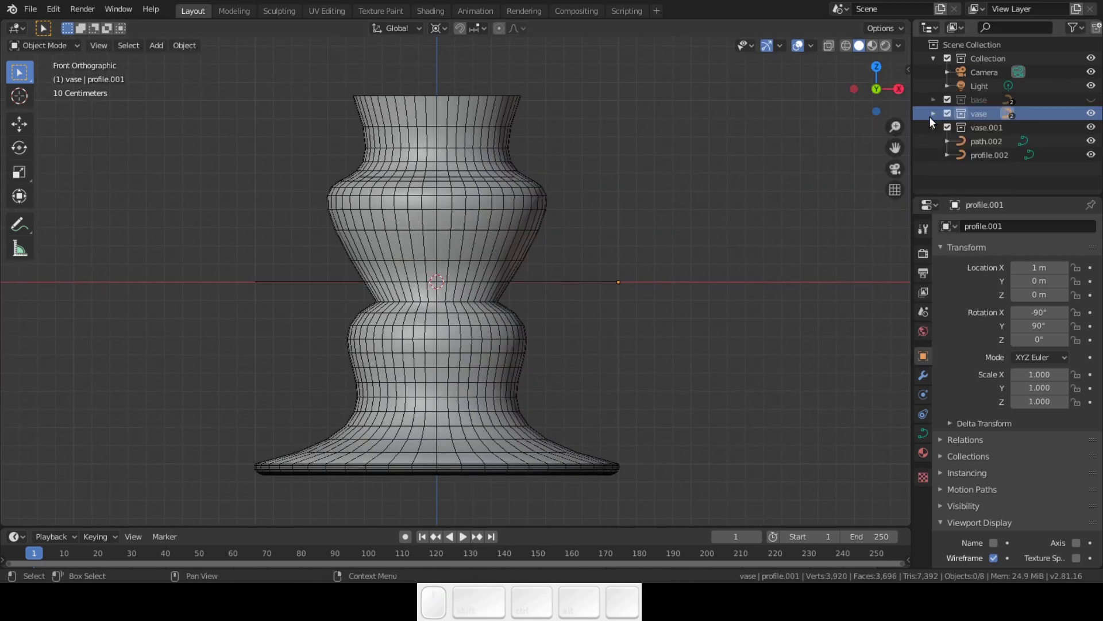
left_click(967, 125)
double_click(979, 127)
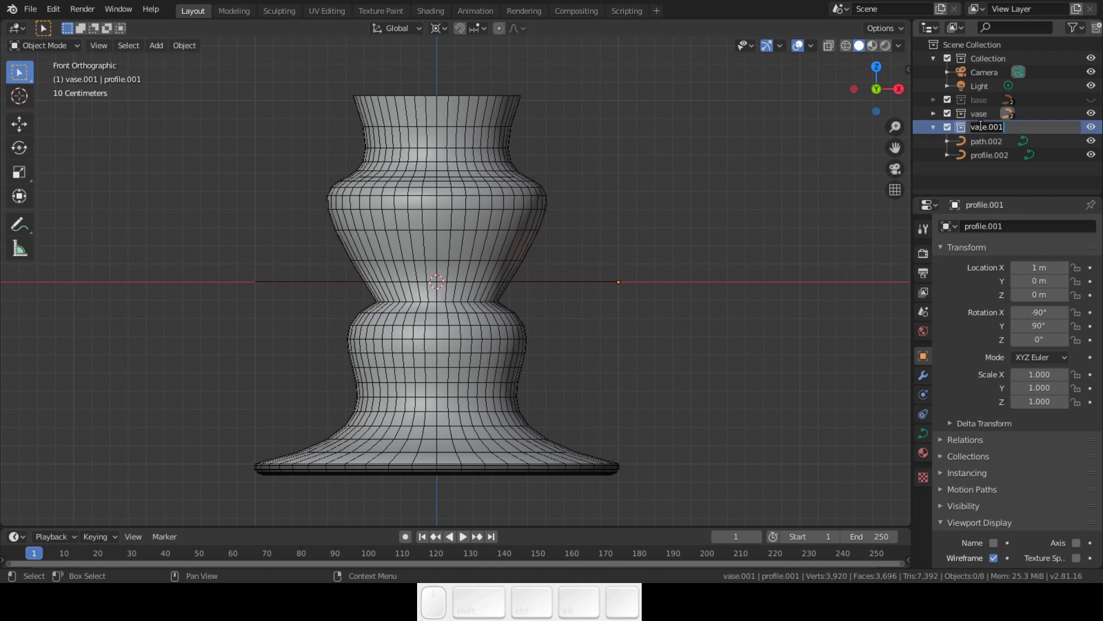
type("tomeshj")
key("BackSpace")
key("Return")
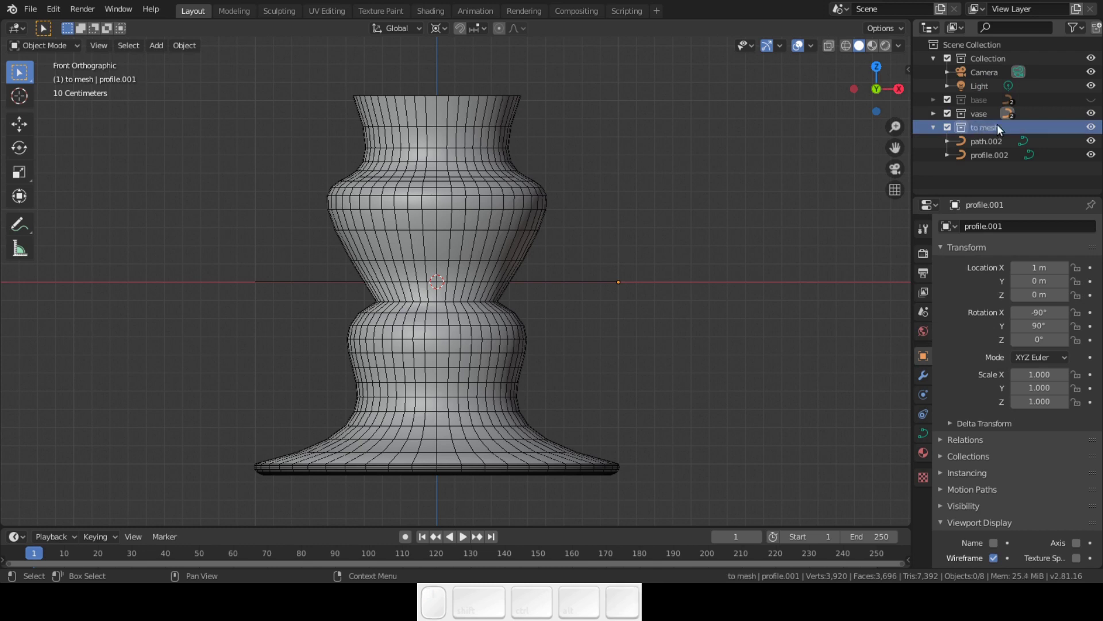
left_click(1091, 113)
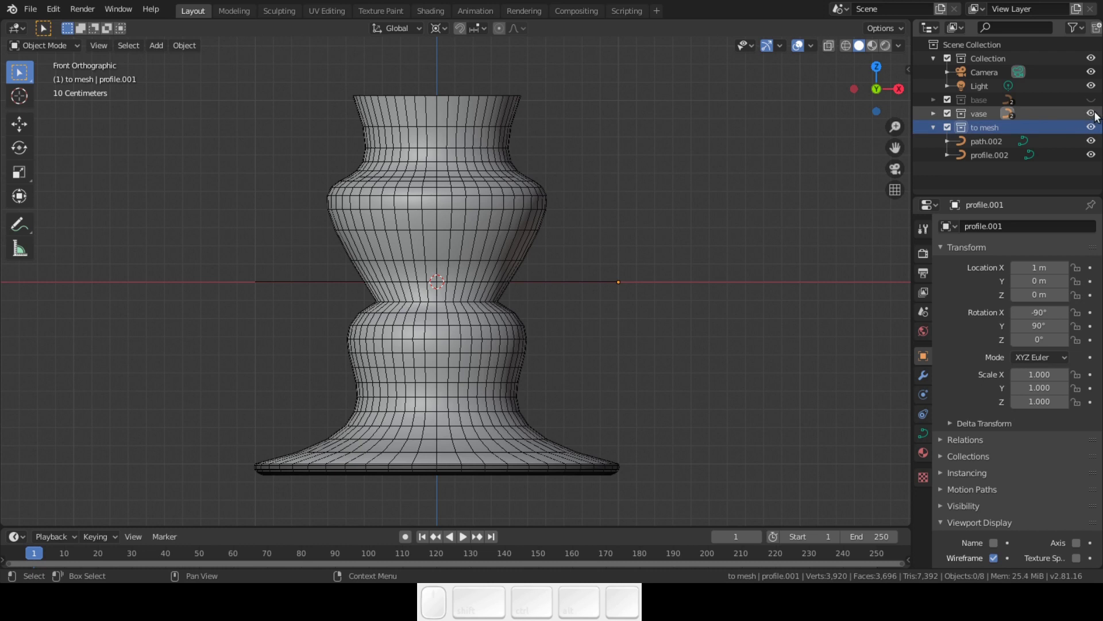
- Convert path.002 from curve to mesh and enter Edit Mode, viewing the base's underside
left_click(986, 141)
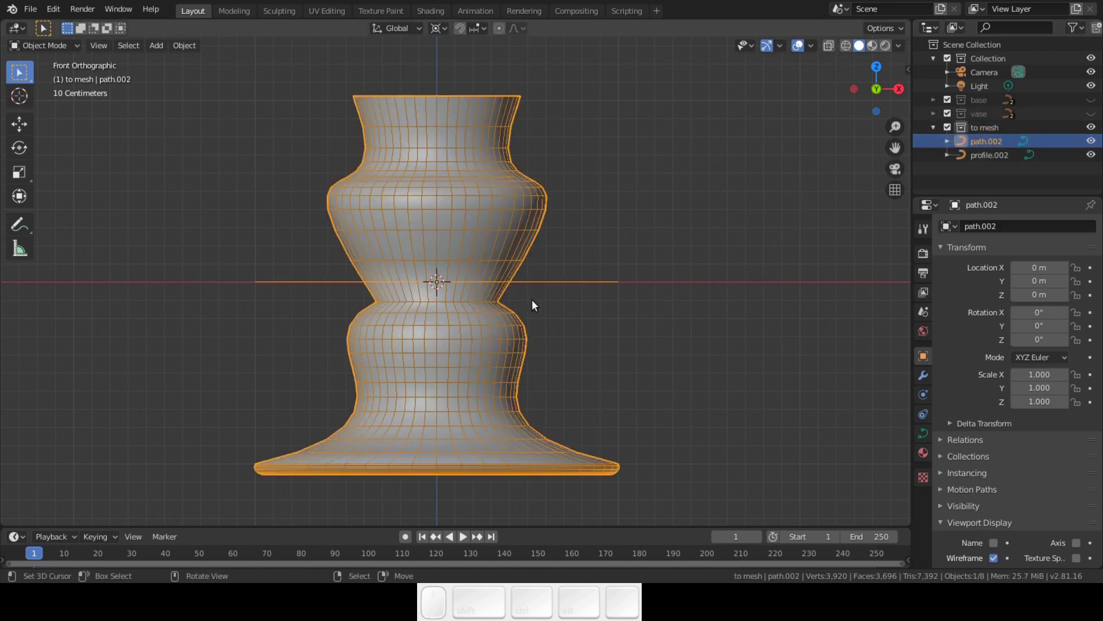
left_click(177, 44)
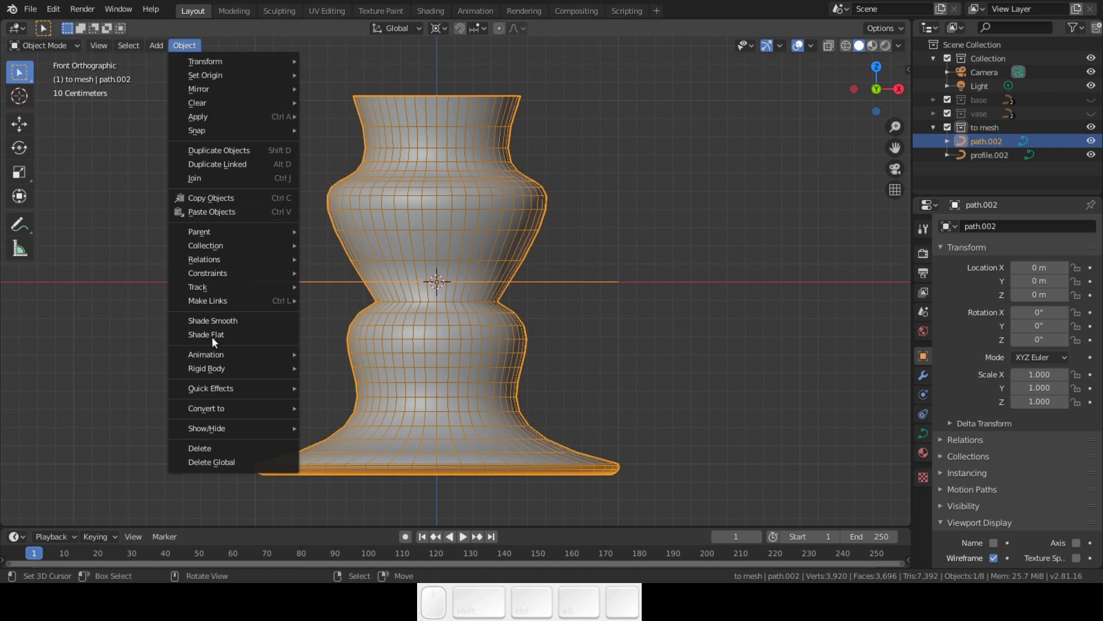
mouse_move(216, 408)
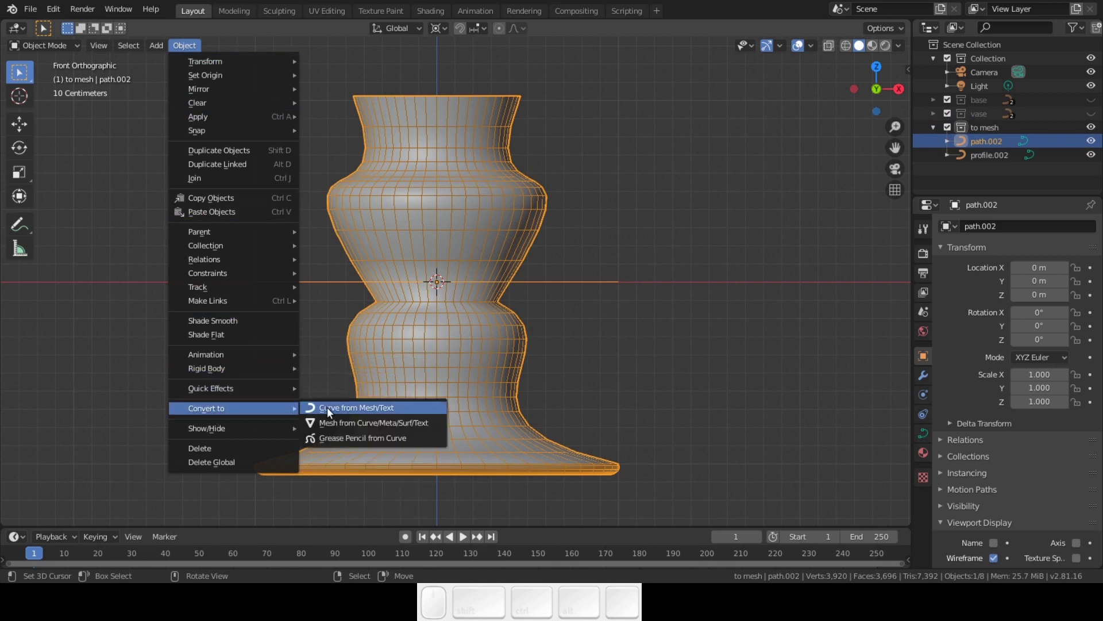
left_click(344, 423)
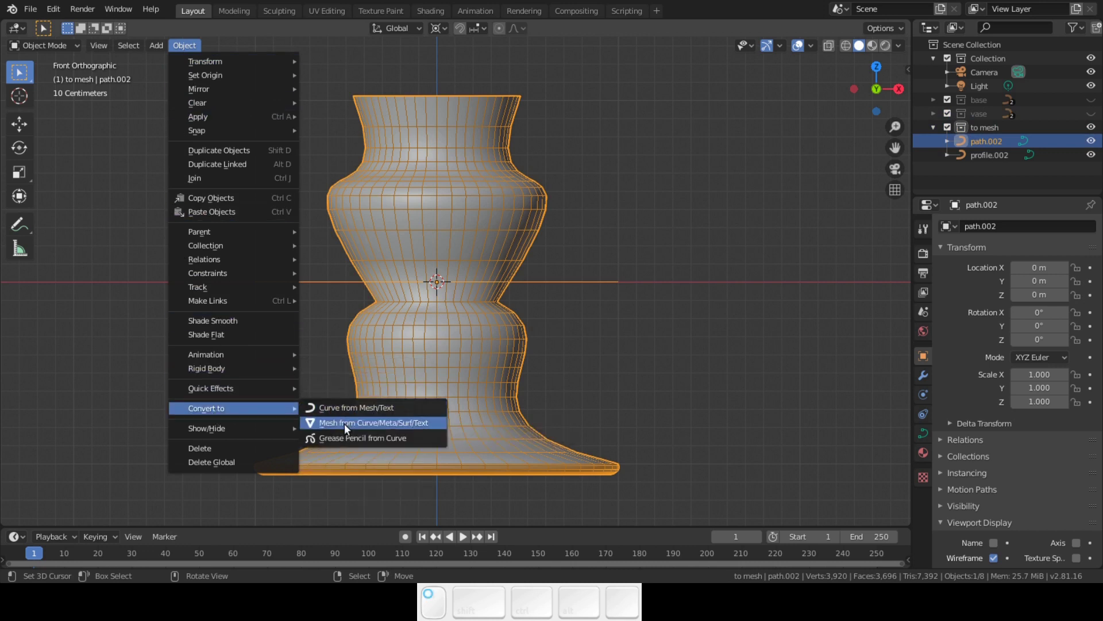
middle_click_drag(436, 439, 449, 354)
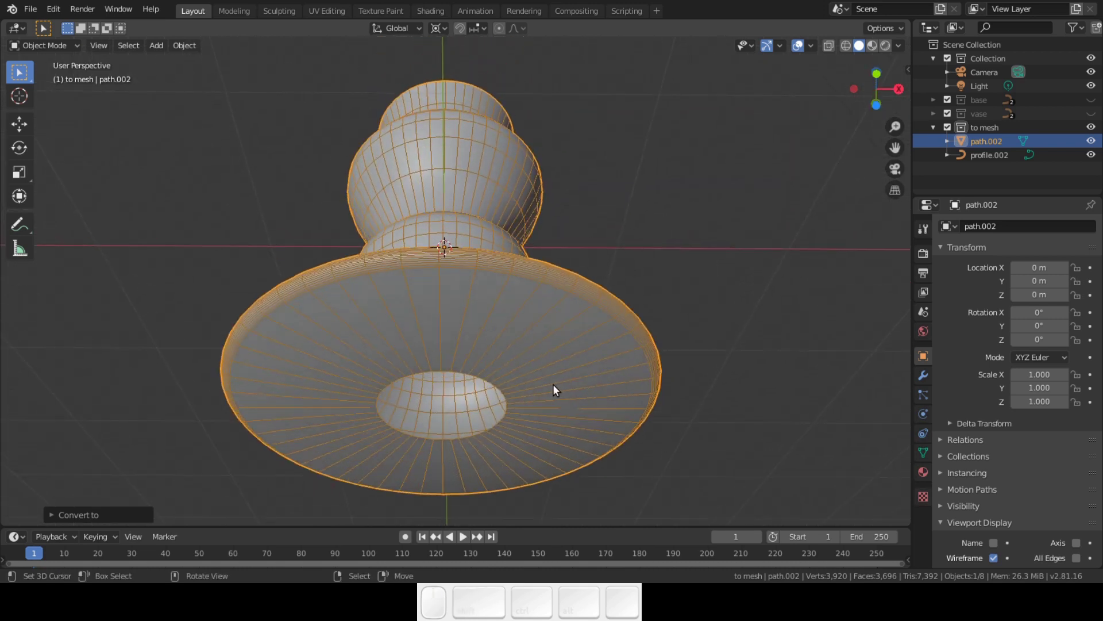
key("Tab")
middle_click_drag(555, 385, 511, 399)
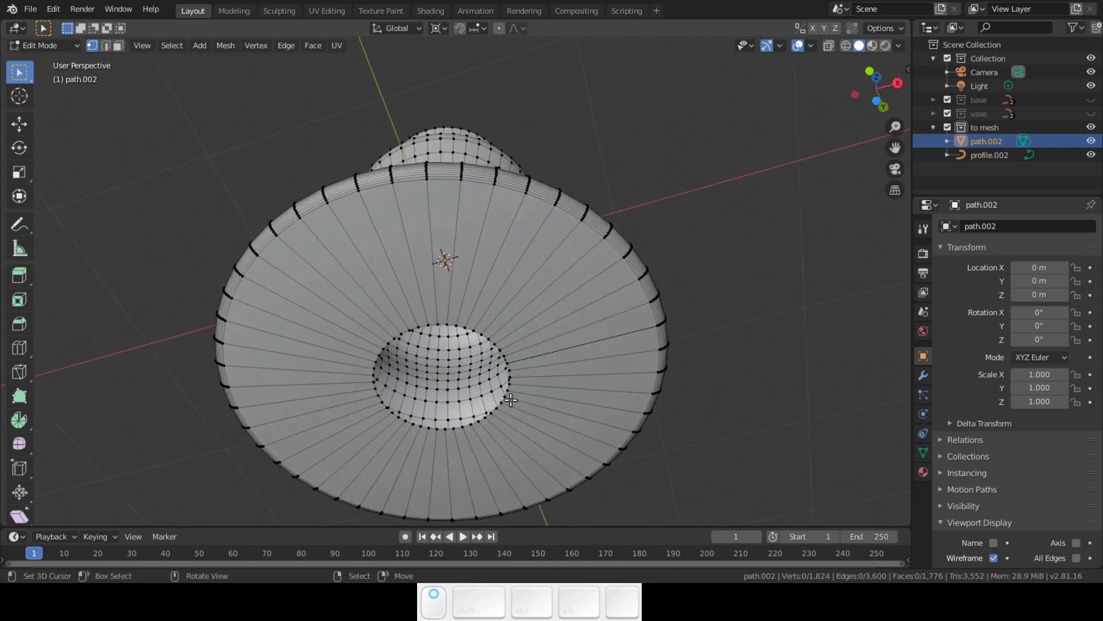
key("a")
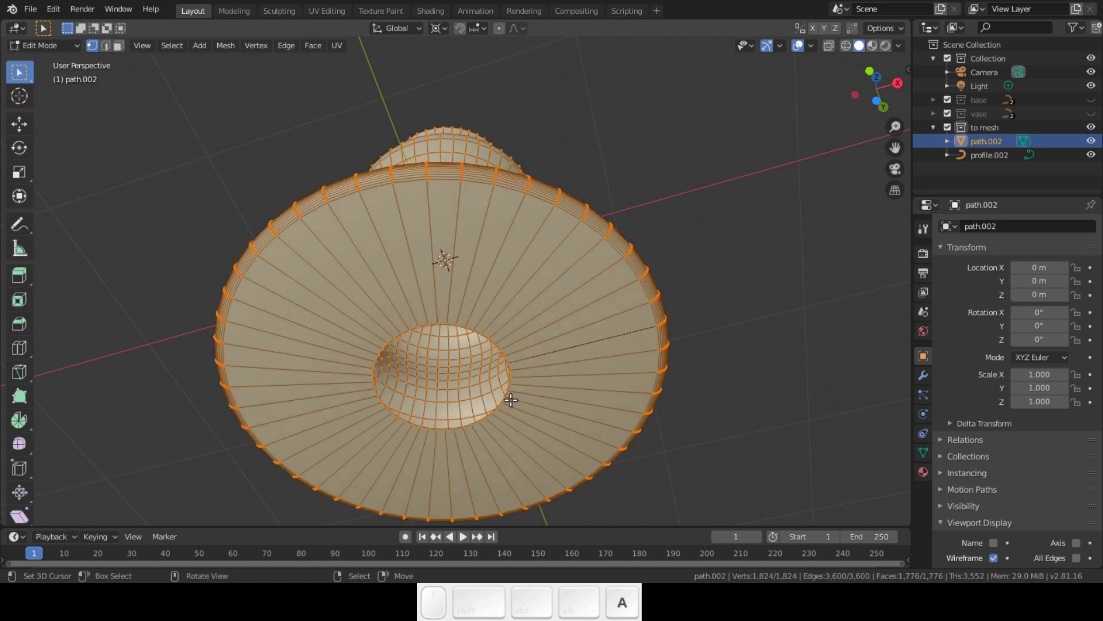
key("w")
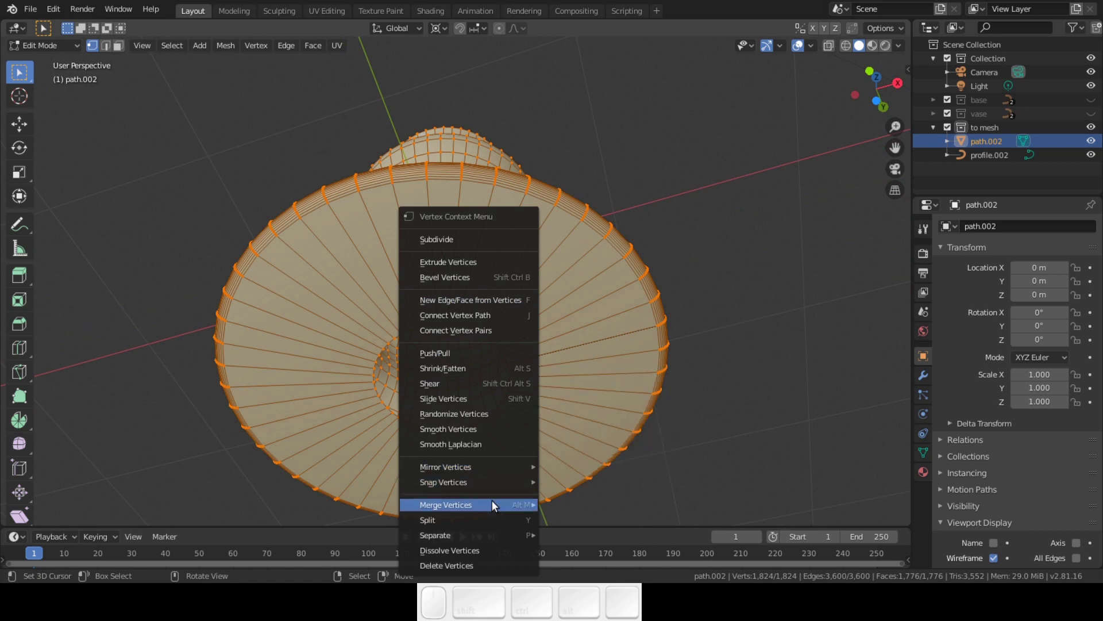
mouse_move(492, 500)
left_click(558, 503)
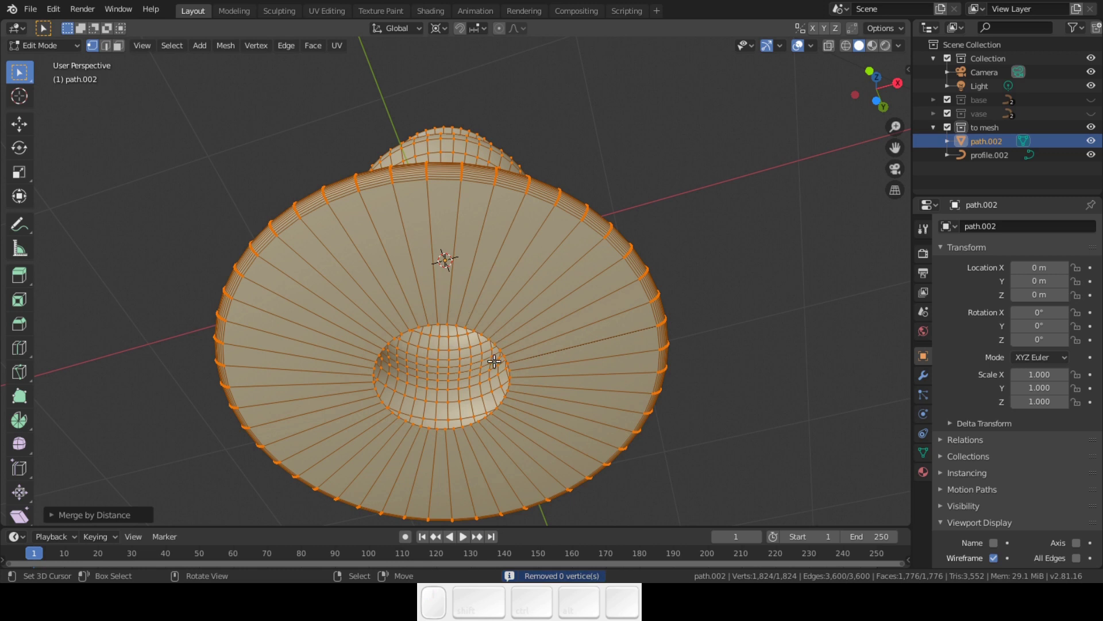
key("a")
key("a")
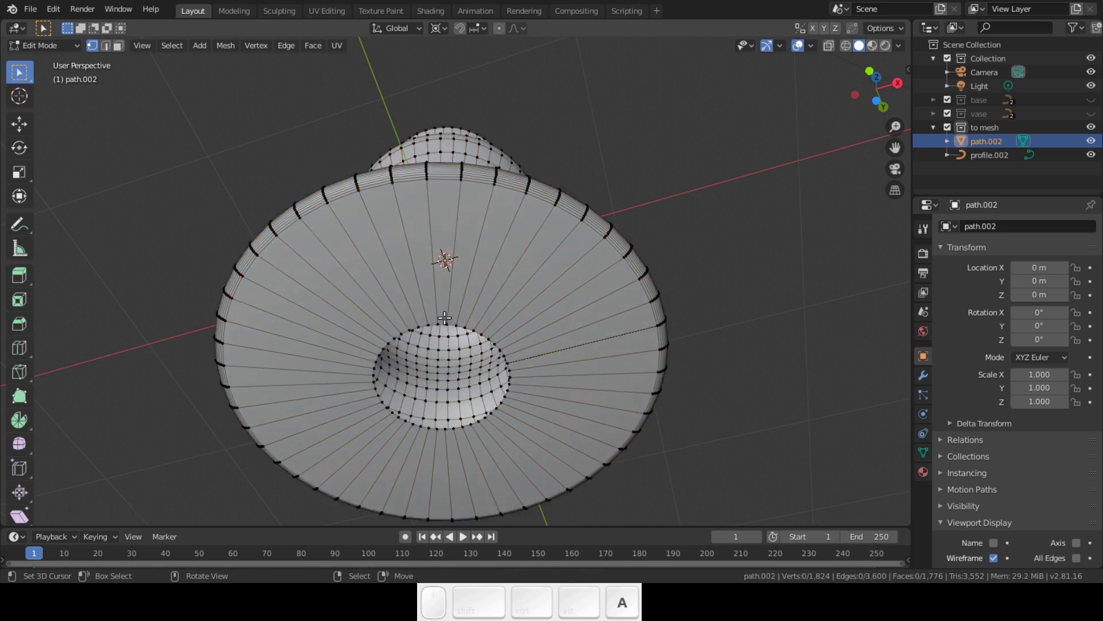
- Select the dome's rim edge loop and fill it with a face to cap the underside opening
scroll(445, 320, "up", 5)
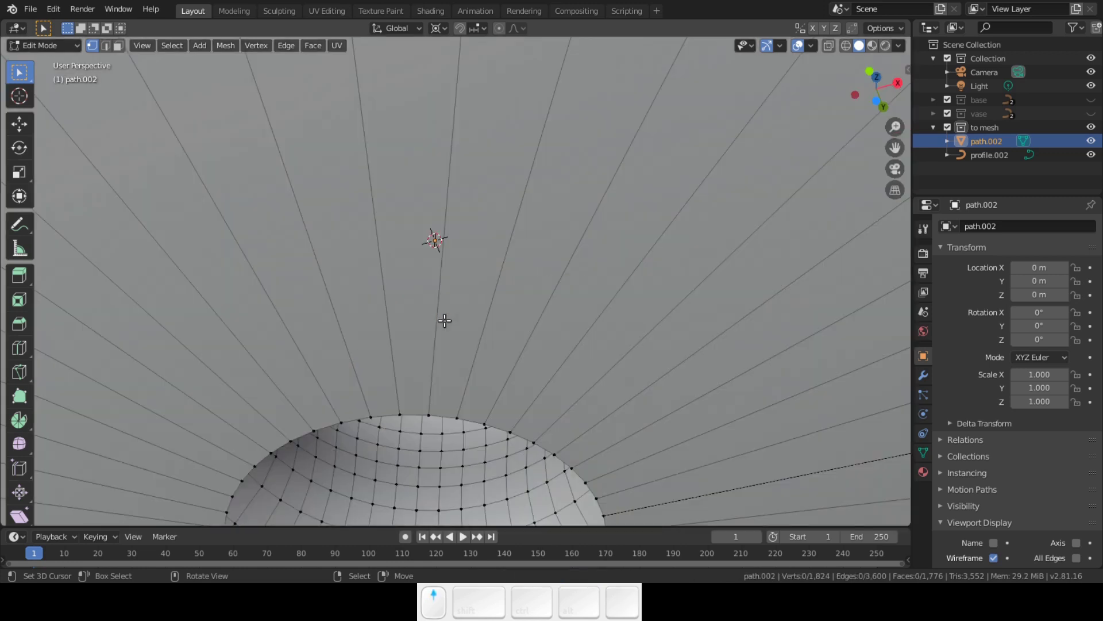
left_click(414, 412, "alt")
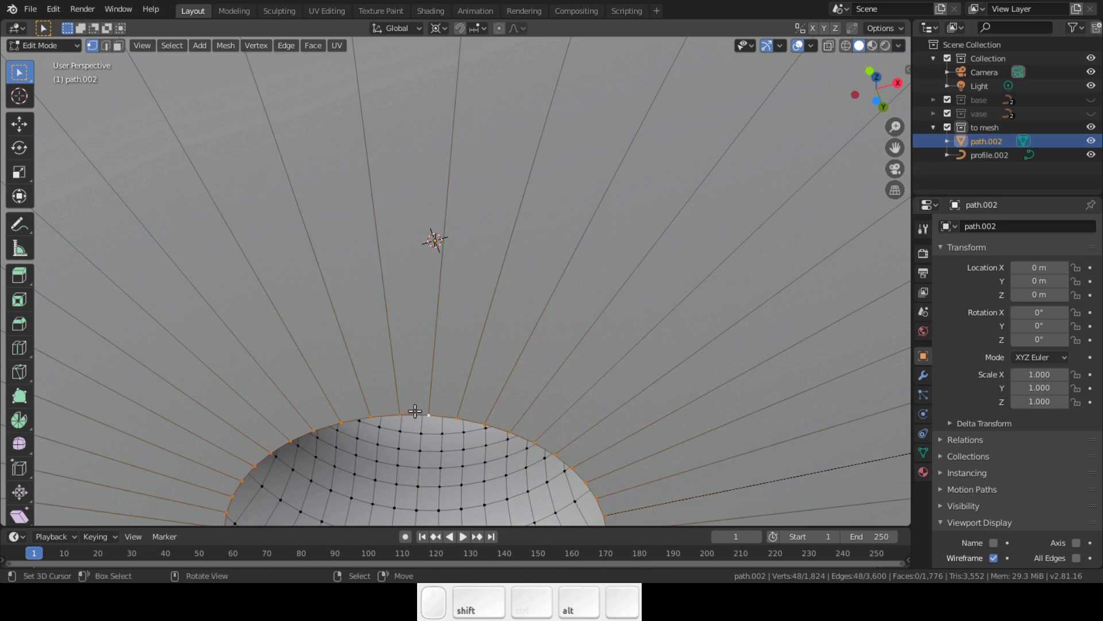
scroll(451, 348, "down", 5)
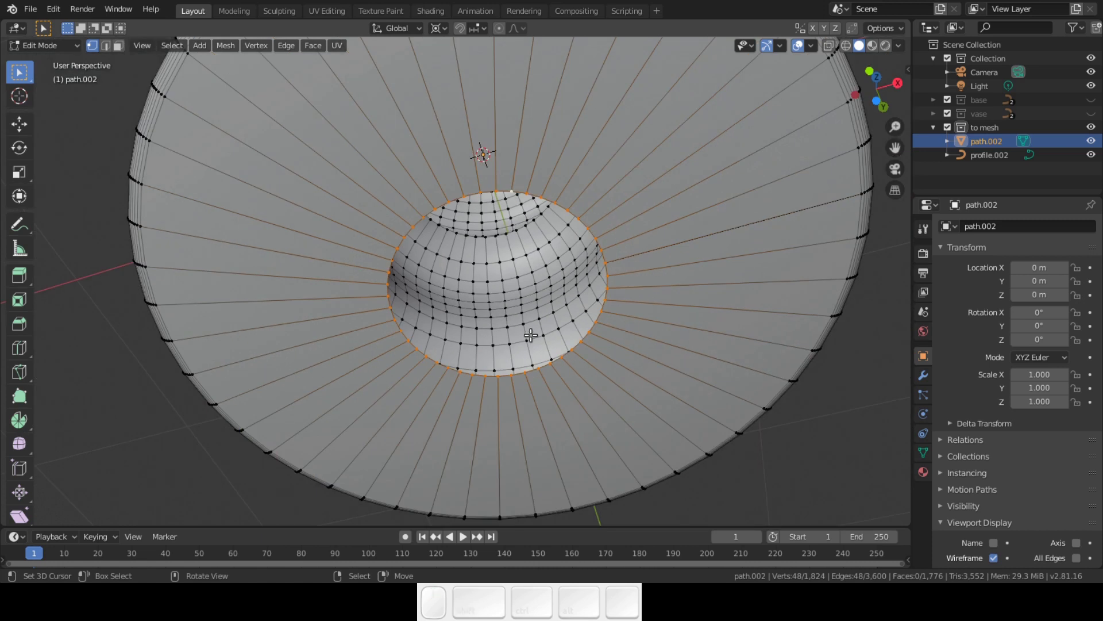
key("f")
scroll(529, 330, "down", 4)
scroll(525, 322, "up", 2)
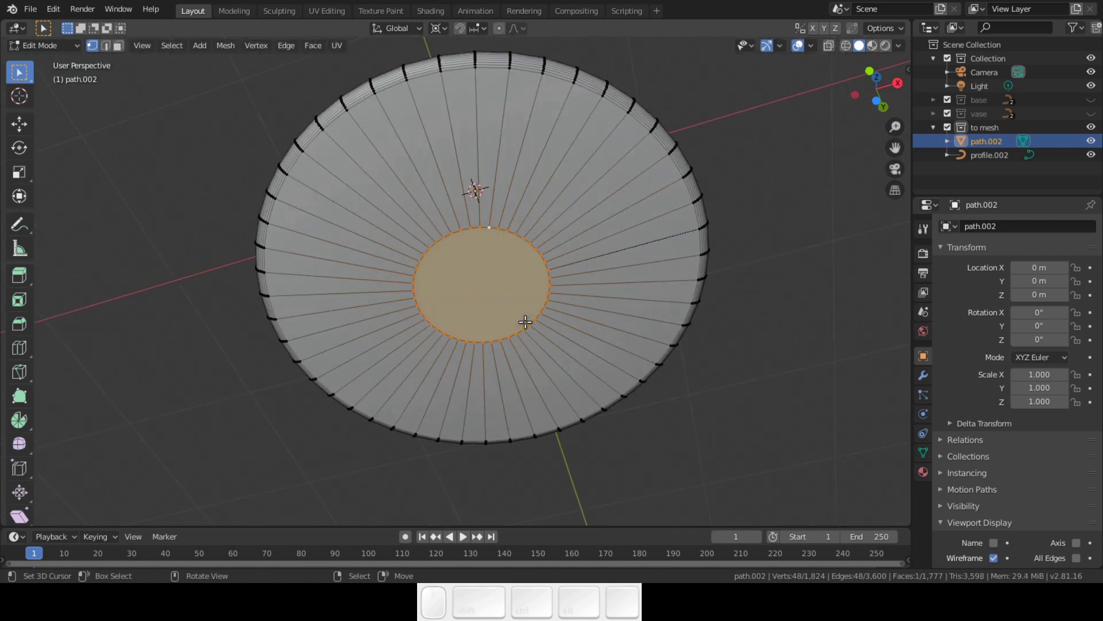
- Add a loop cut ring around the capped centre, raise it slightly along Z, and return to Object Mode
key("ctrl+r")
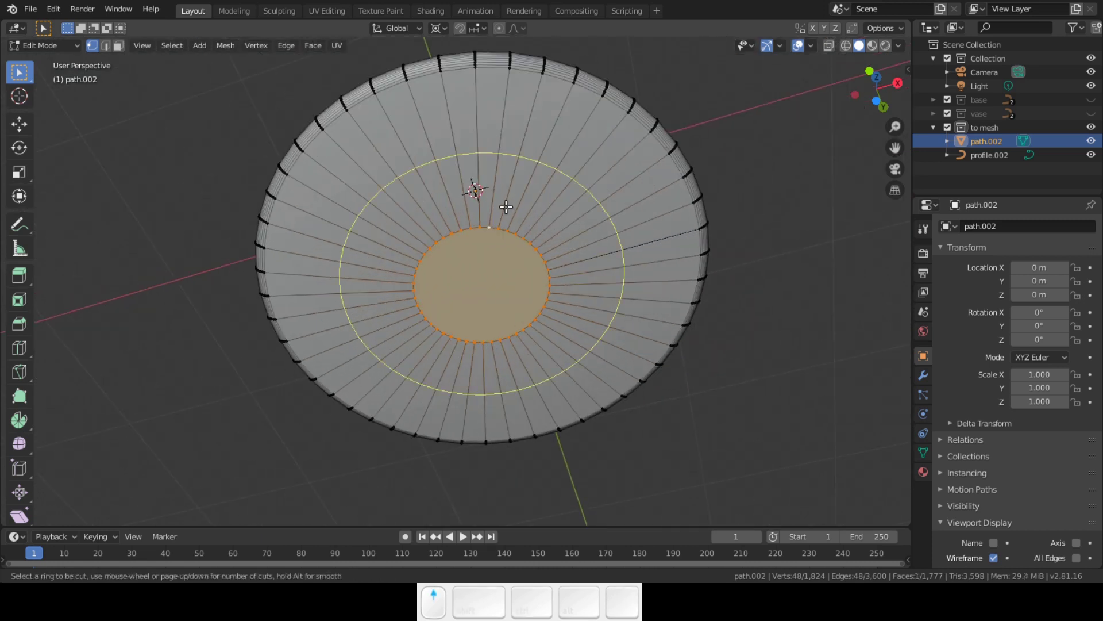
left_click(505, 207)
key("Escape")
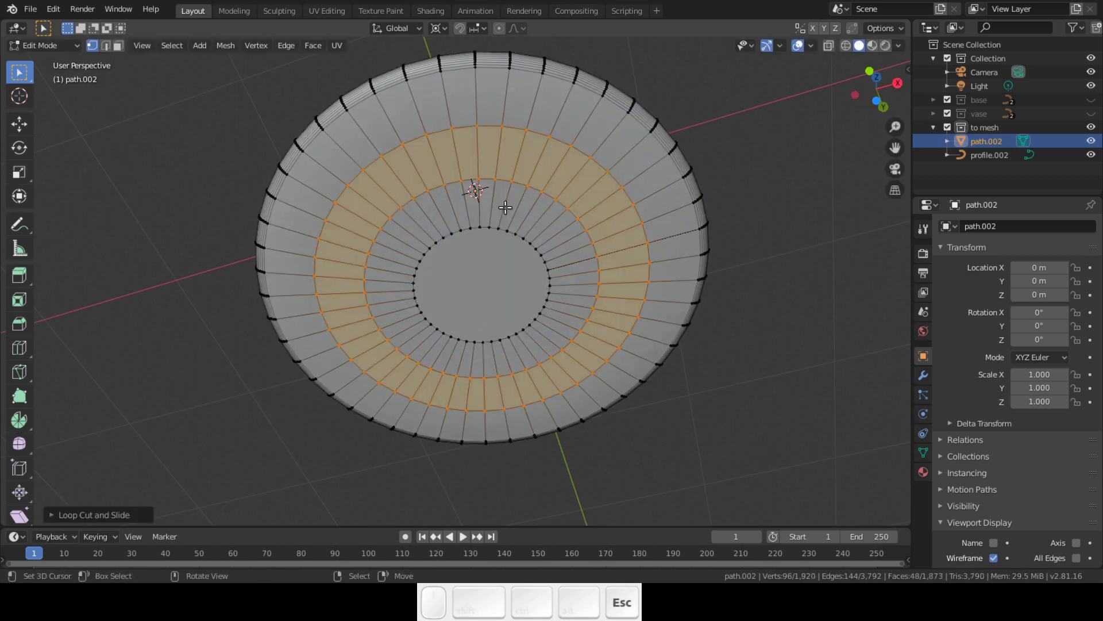
middle_click_drag(505, 207, 530, 288)
key("g")
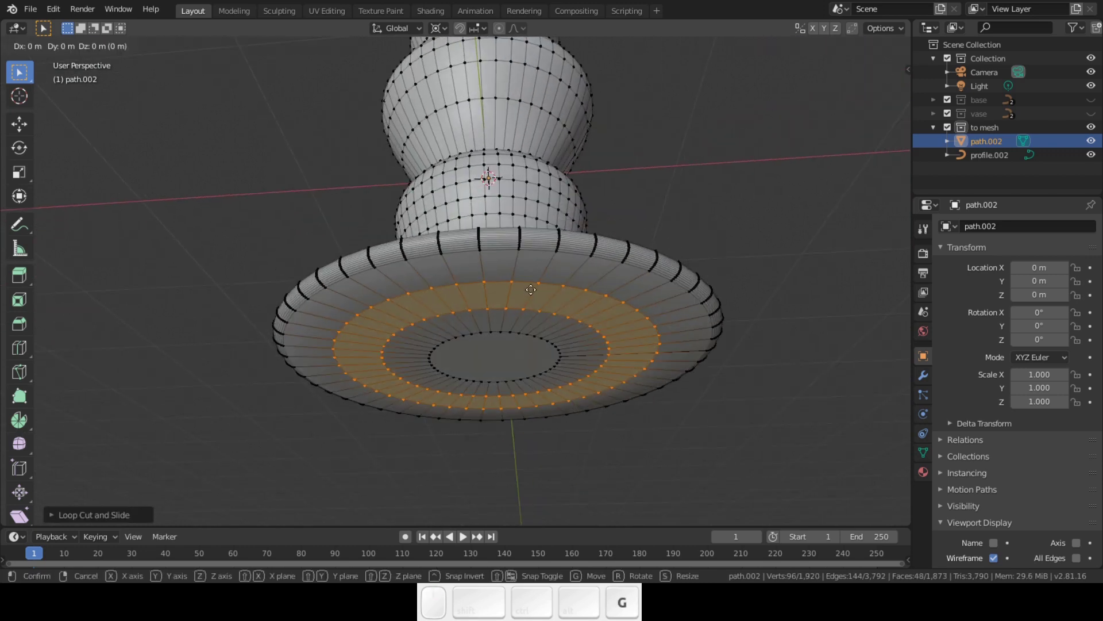
key("z")
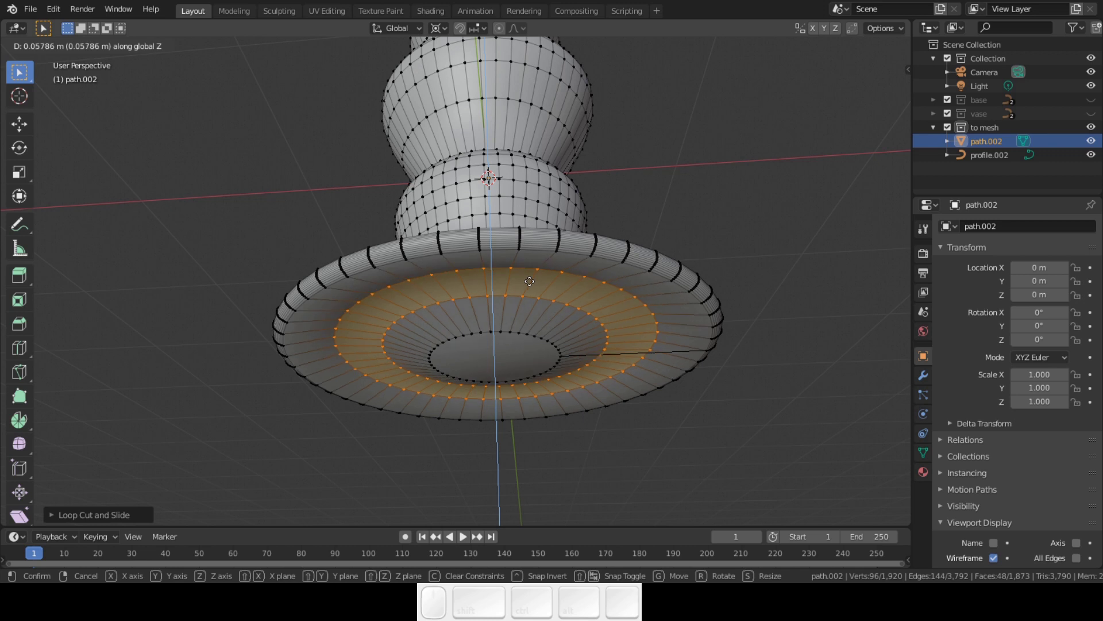
left_click(529, 283)
key("Tab")
middle_click_drag(543, 301, 482, 403)
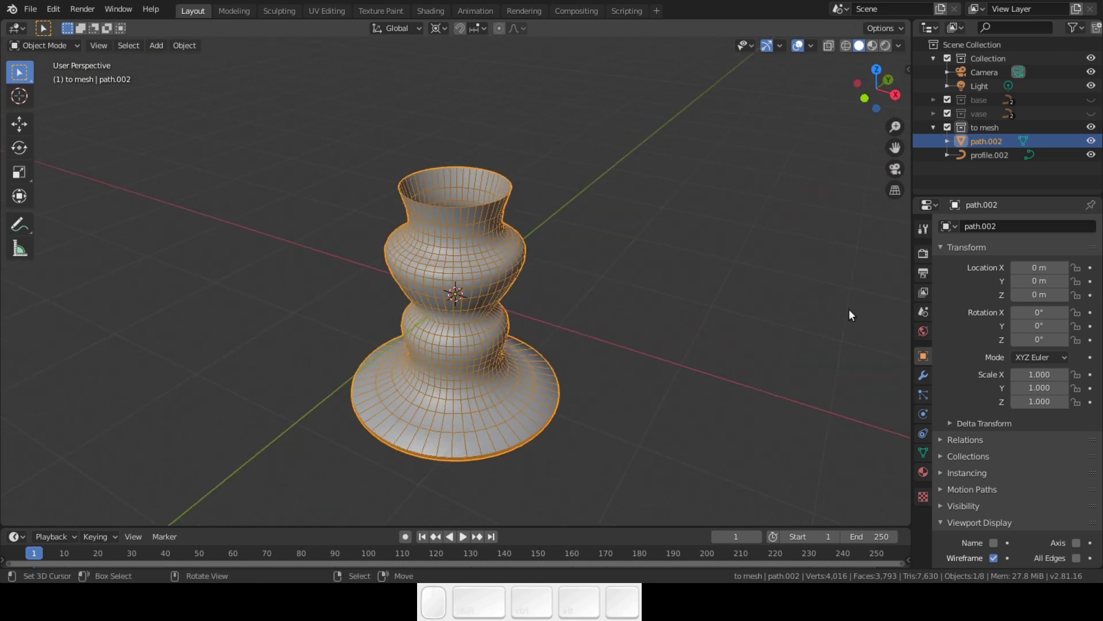
- Add a Subdivision Surface modifier to the vase and collapse its panel
scroll(848, 310, "up", 5)
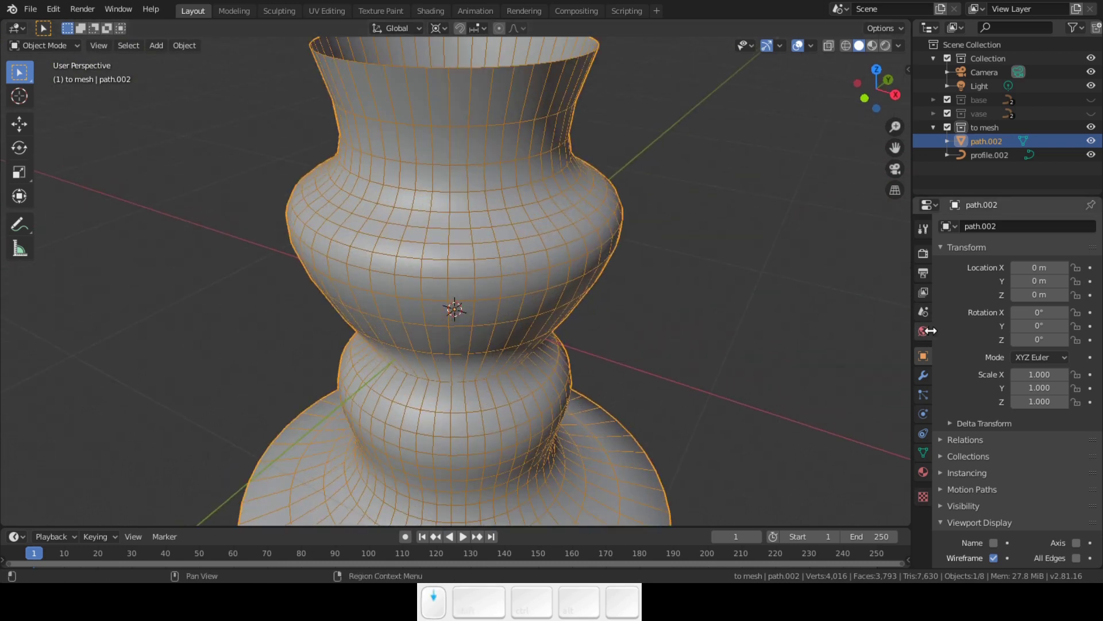
left_click(923, 374)
middle_click_drag(626, 237, 597, 316, "shift")
left_click(966, 226)
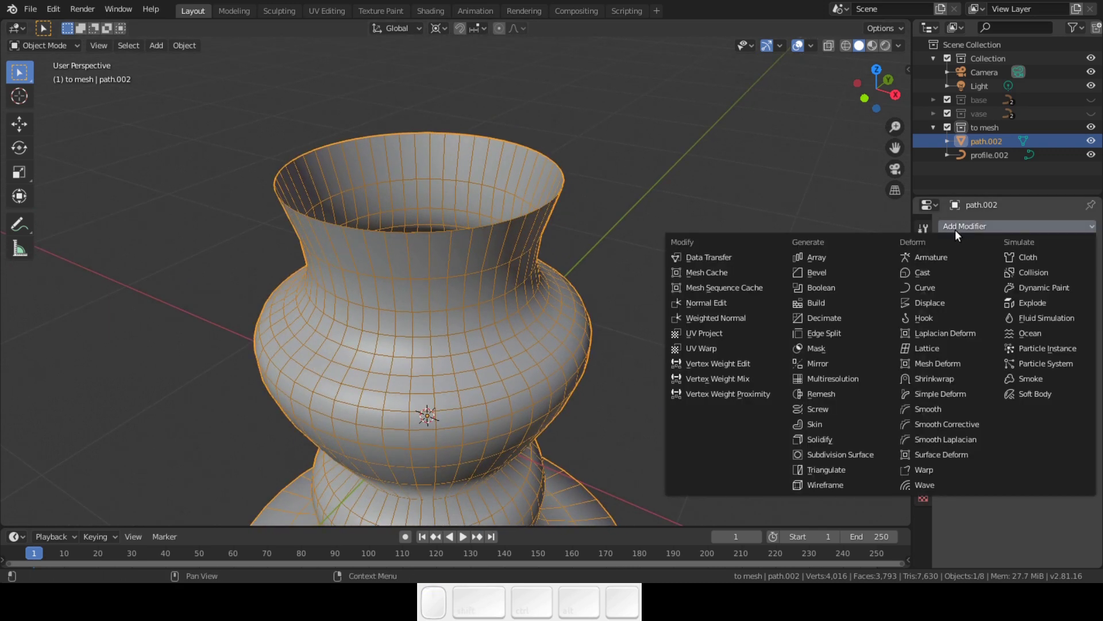
left_click(826, 455)
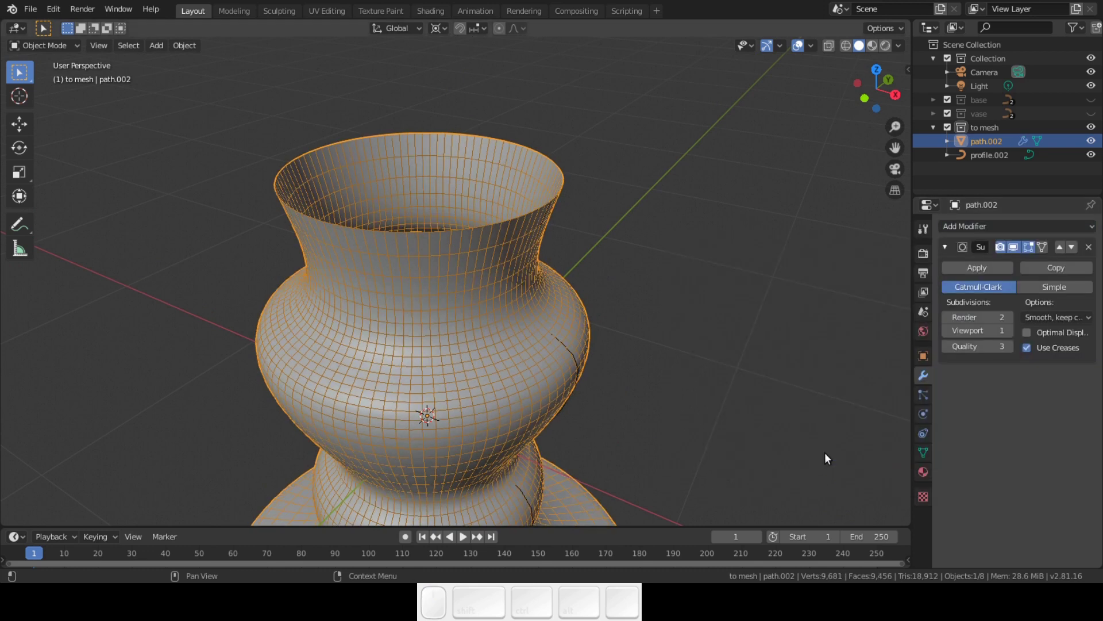
left_click(944, 247)
- Add a Solidify modifier with a wall thickness of 0.03 m
left_click(946, 227)
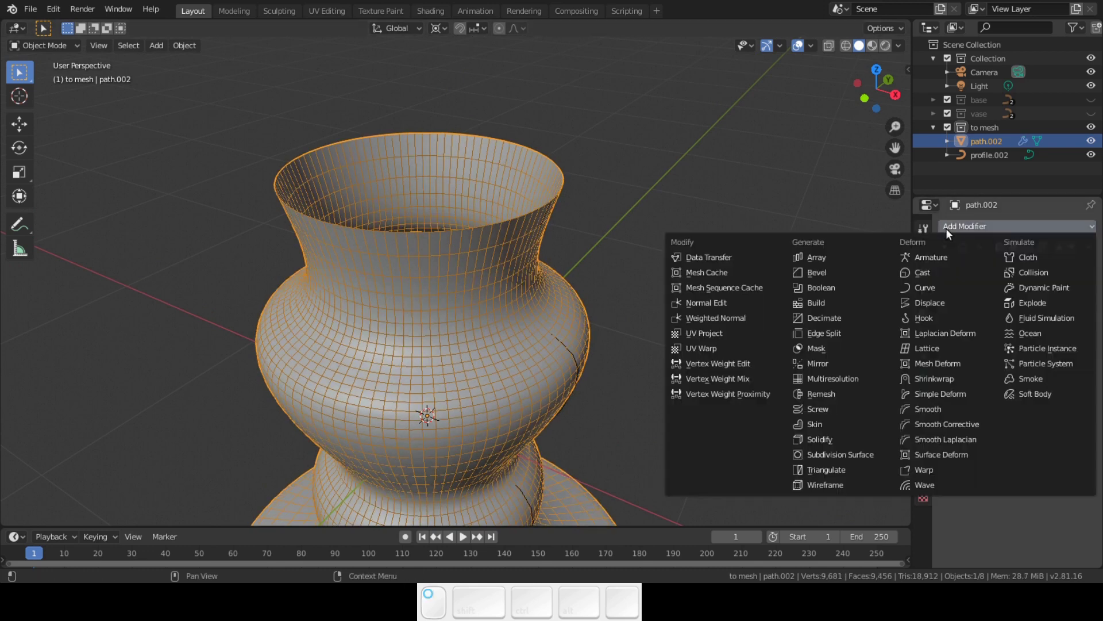
left_click(820, 439)
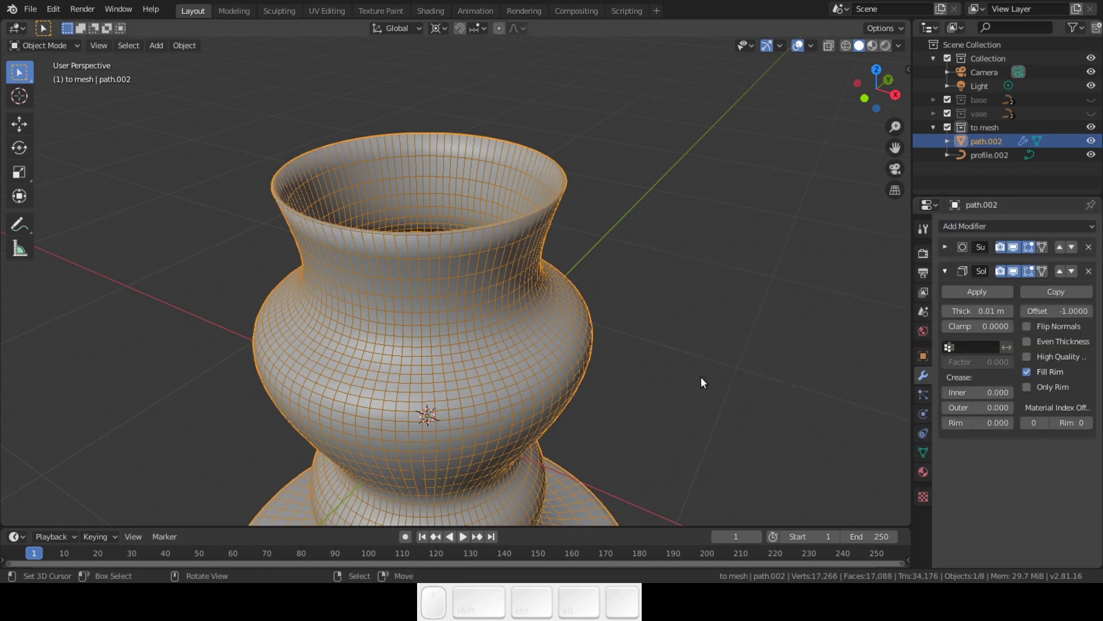
scroll(416, 215, "up", 3)
middle_click_drag(416, 215, 433, 260, "shift")
mouse_move(966, 310)
left_mouse_down()
mouse_move(977, 311)
mouse_move(957, 319)
left_mouse_up()
- Add a Bevel modifier with Limit Method Angle and 3 segments, then inspect the mesh in Edit Mode
left_click(961, 226)
left_click(817, 272)
scroll(657, 363, "up", 3)
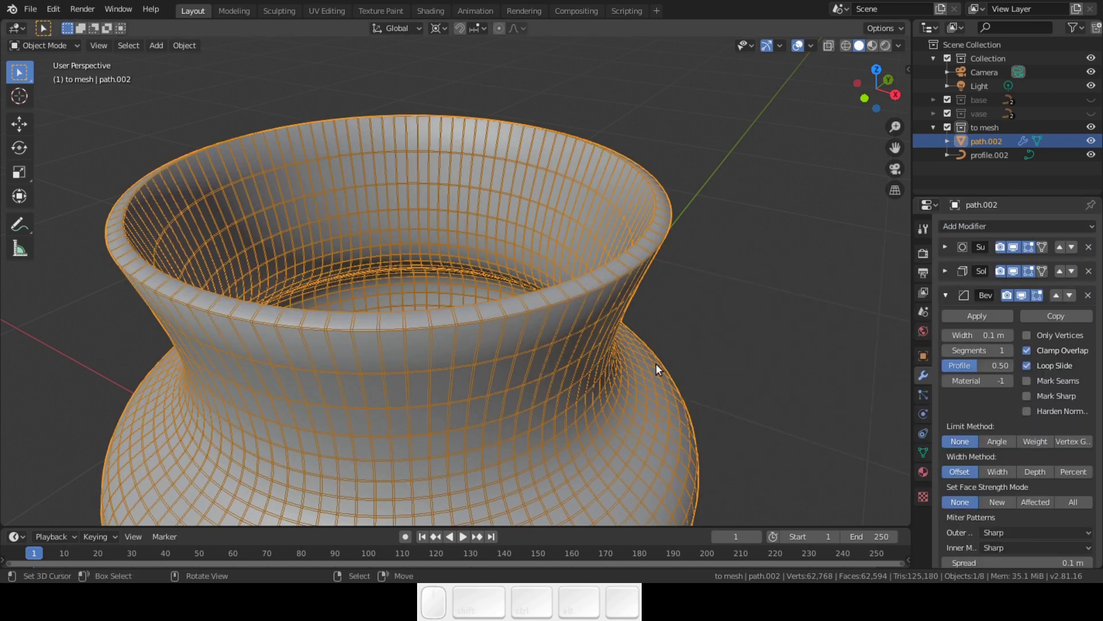
left_click(996, 441)
left_click(1009, 351)
left_click(1009, 350)
key("Tab")
scroll(509, 395, "down", 6)
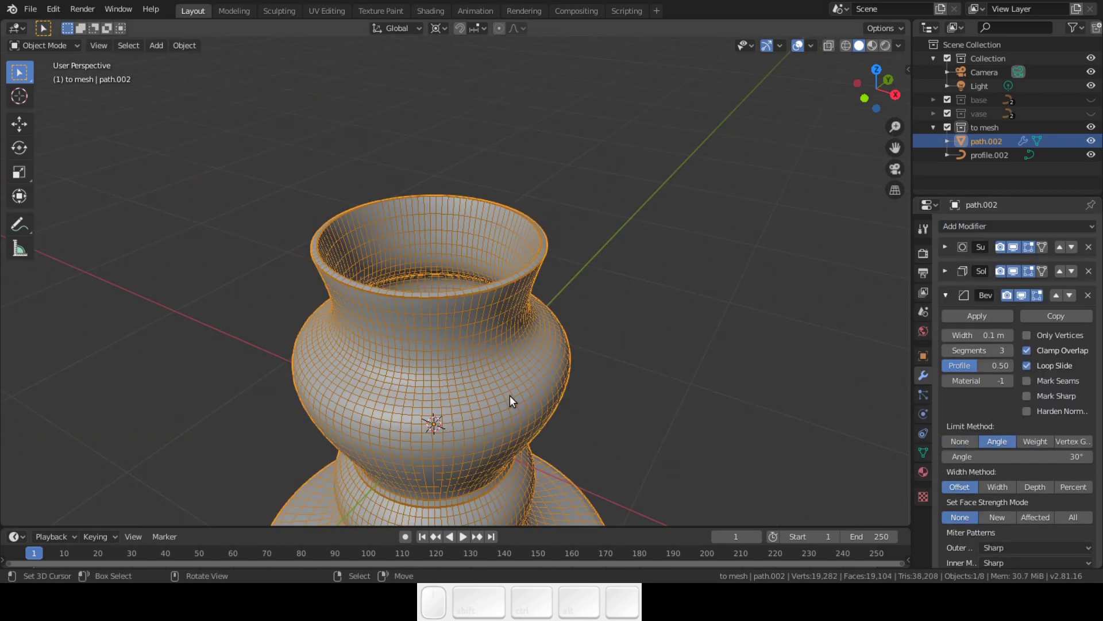
middle_click_drag(509, 395, 483, 348)
- Adjust the Bevel angle limit, trying values around 39° and 48°, while looking down into the vase
scroll(483, 349, "up", 5)
scroll(484, 348, "down", 2)
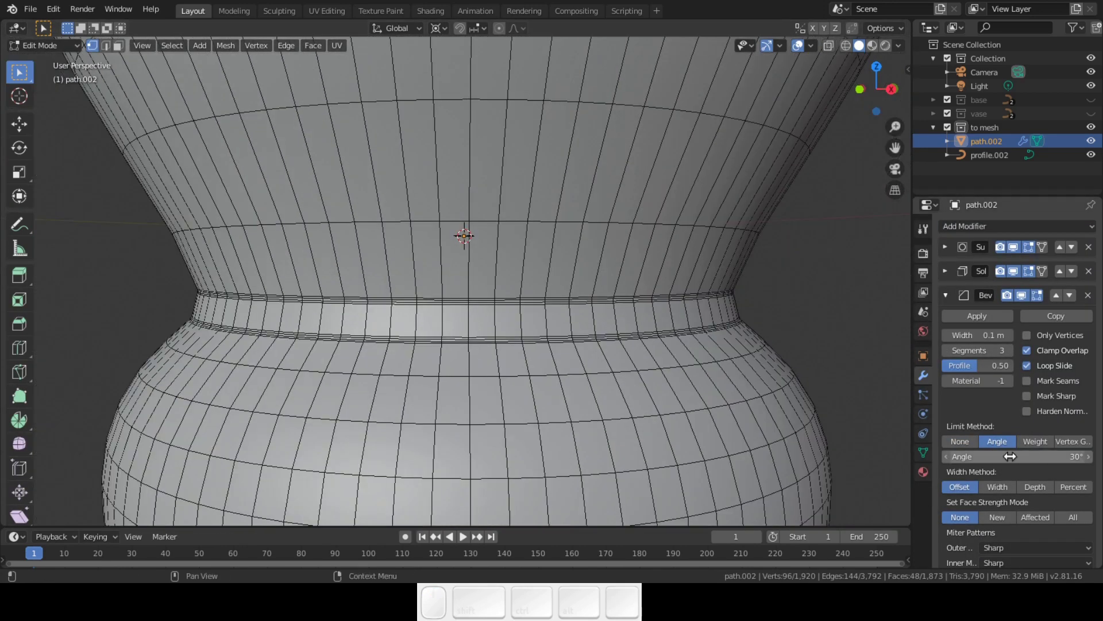
left_click_drag(988, 456, 1017, 456)
scroll(484, 349, "down", 3)
middle_click_drag(483, 349, 485, 402)
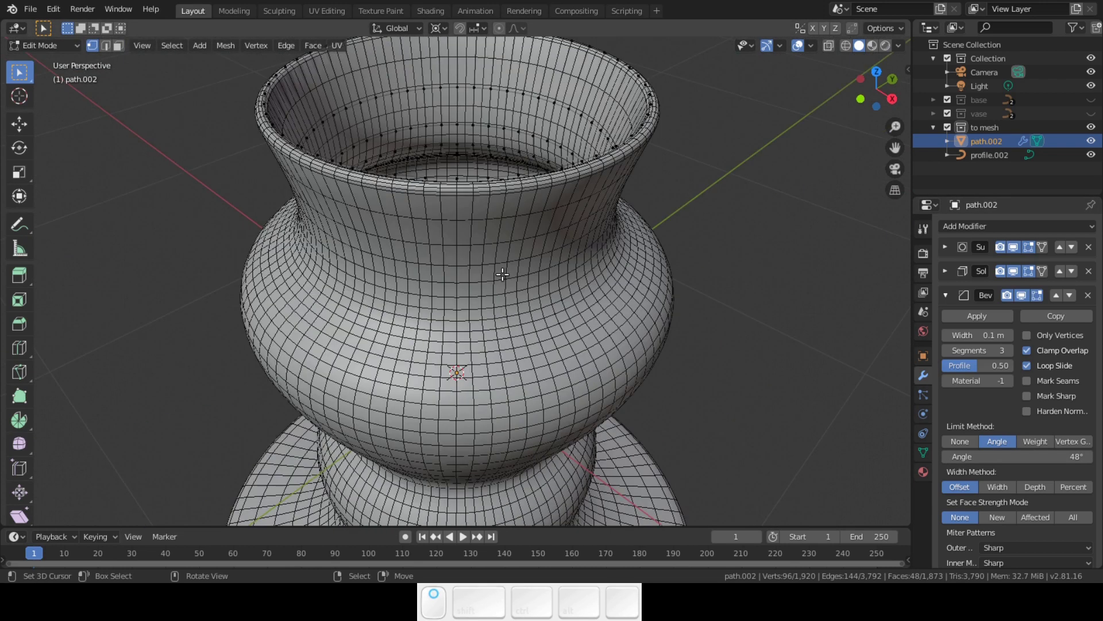
scroll(486, 402, "up", 4)
mouse_move(1005, 457)
left_mouse_down()
mouse_move(1033, 454)
mouse_move(987, 456)
mouse_move(1002, 456)
left_mouse_up()
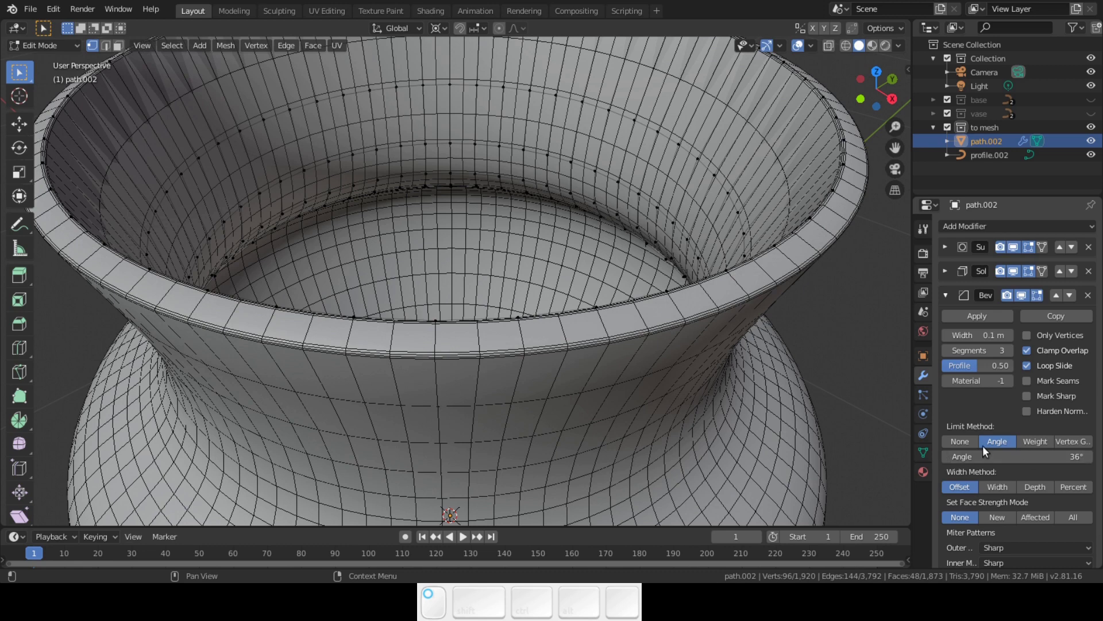
- Inspect the vase body from several angles with the 36° limit, then return to Object Mode
scroll(731, 446, "down", 4)
middle_click_drag(732, 431, 670, 333, "shift")
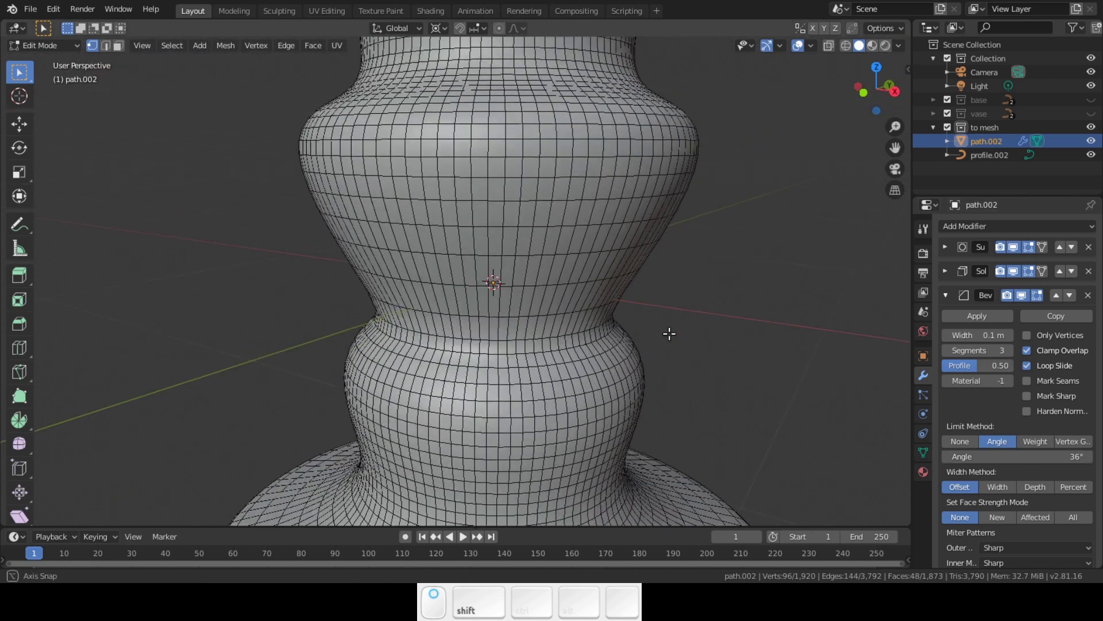
scroll(669, 333, "down", 3)
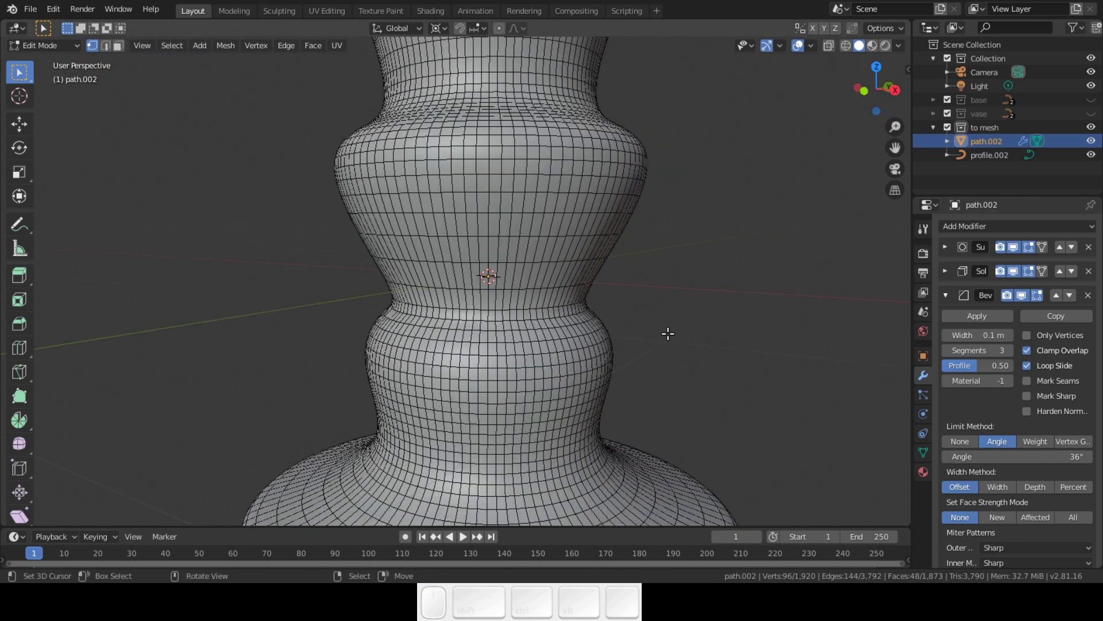
middle_click_drag(665, 330, 649, 300)
scroll(613, 290, "up", 4)
scroll(612, 291, "down", 3)
key("Tab")
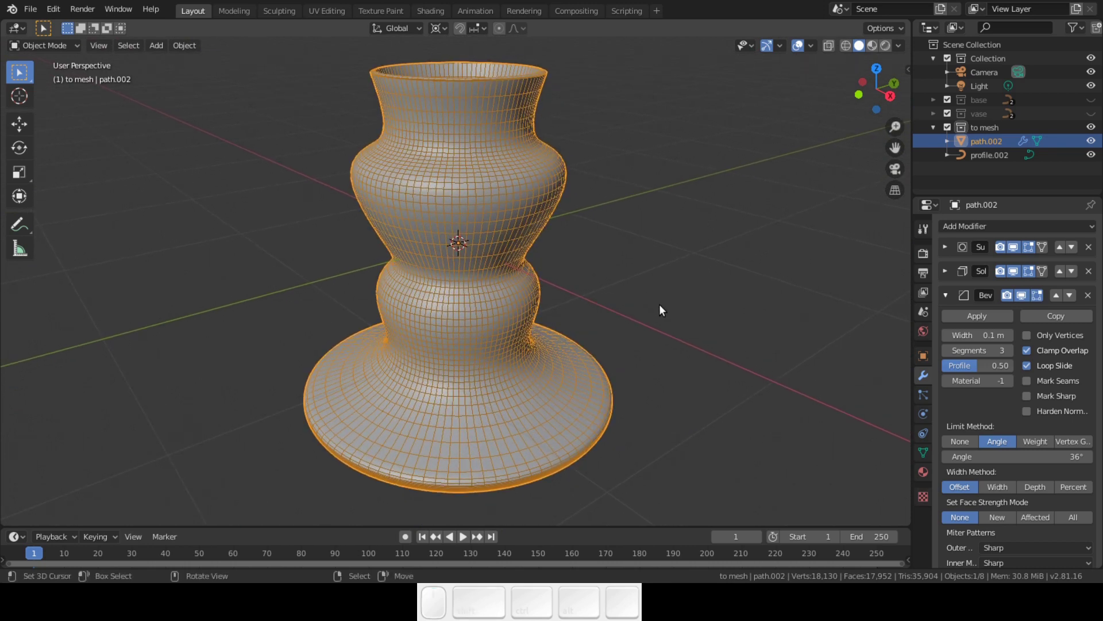